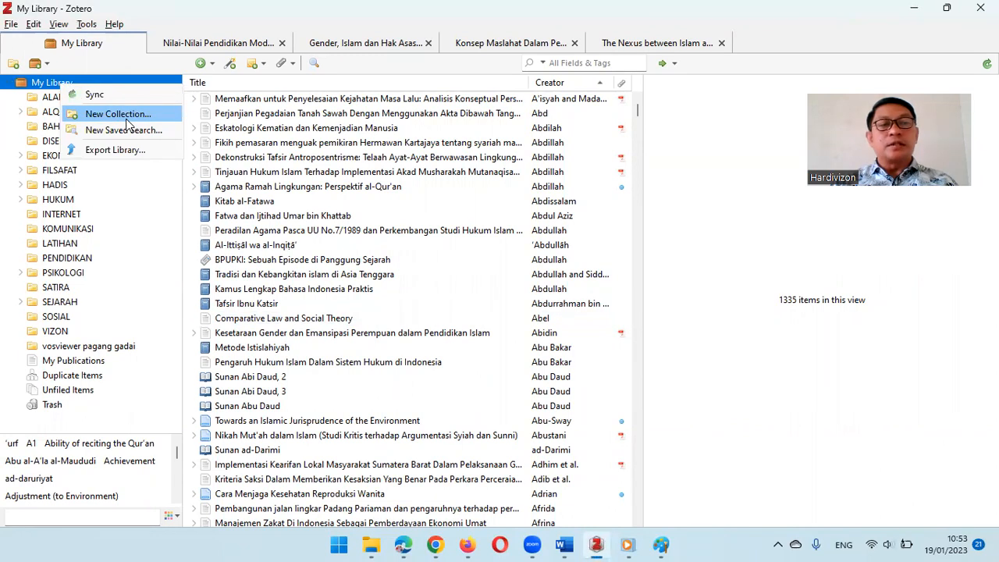
Create a collection named MULTIKULTURAL in My Library and add a new Book item to it
{"action": "left_click", "coordinate": [127, 122]}
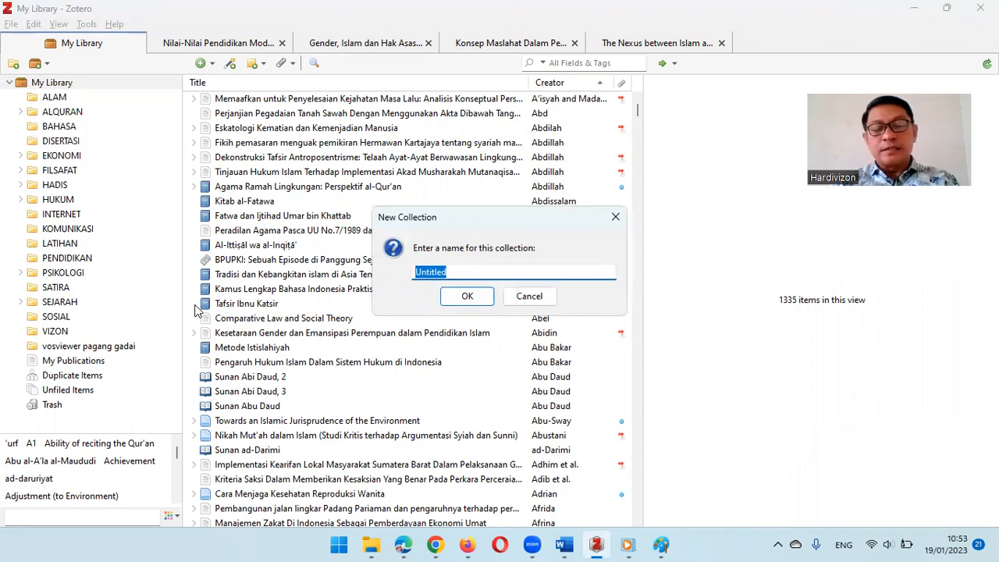
{"action": "type", "text": "MULTIKUR"}
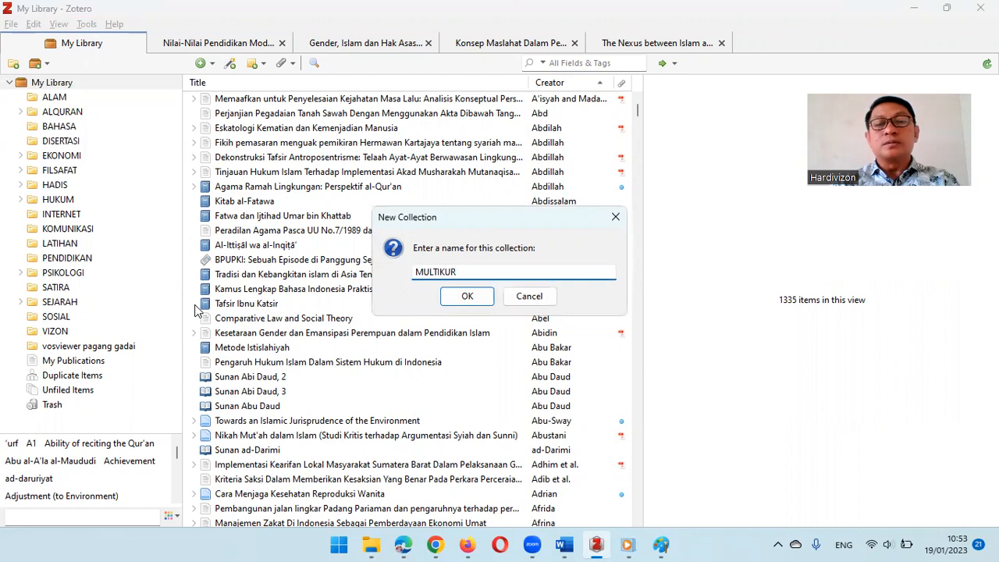
{"action": "key", "text": "BackSpace"}
{"action": "type", "text": "LTURAL"}
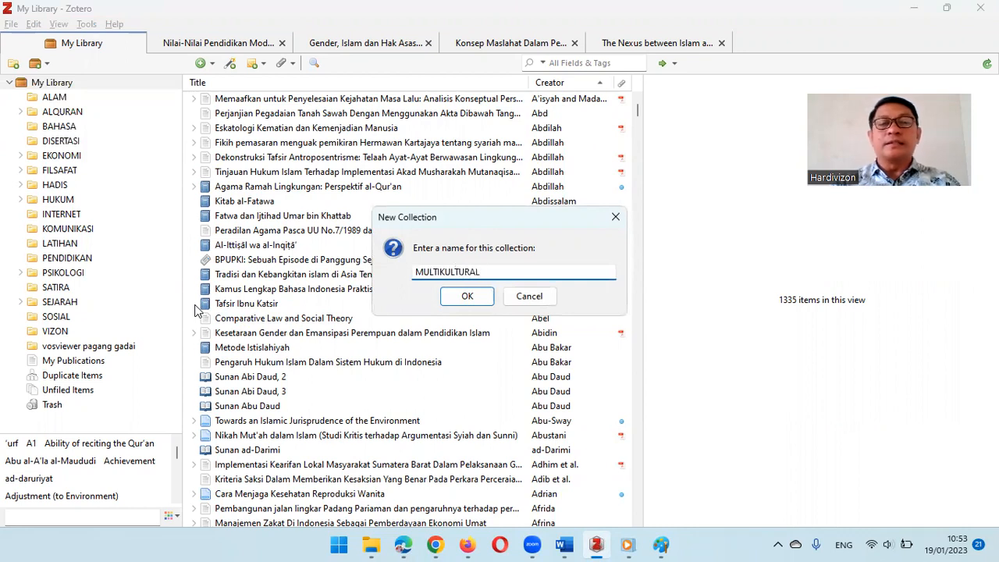
{"action": "left_click", "coordinate": [468, 296]}
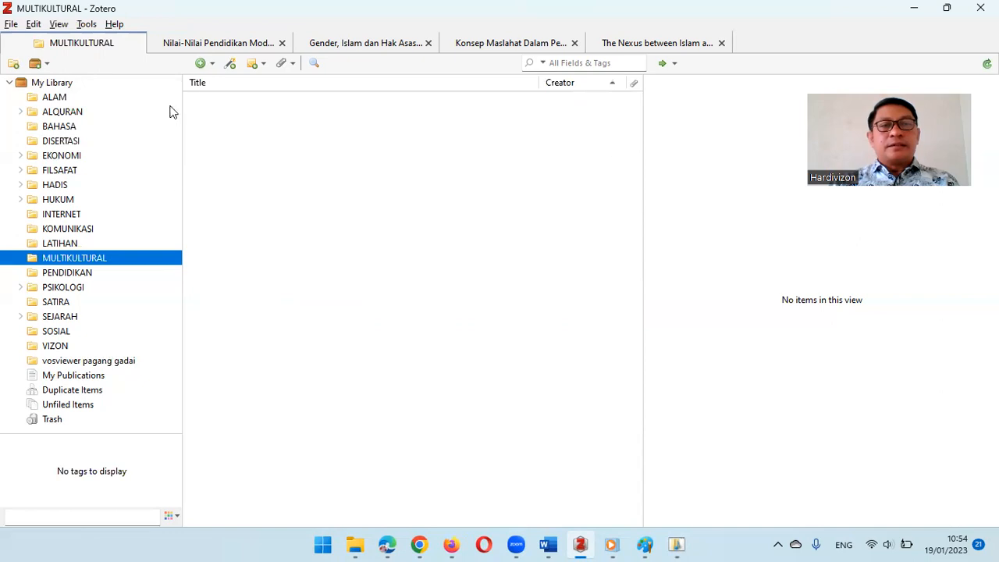
{"action": "left_click", "coordinate": [210, 64]}
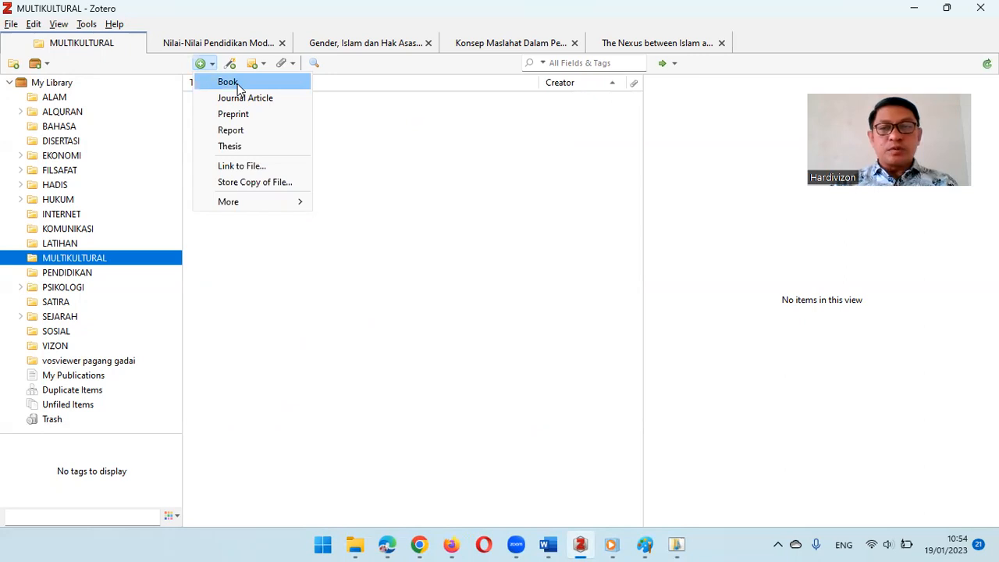
{"action": "left_click", "coordinate": [237, 83]}
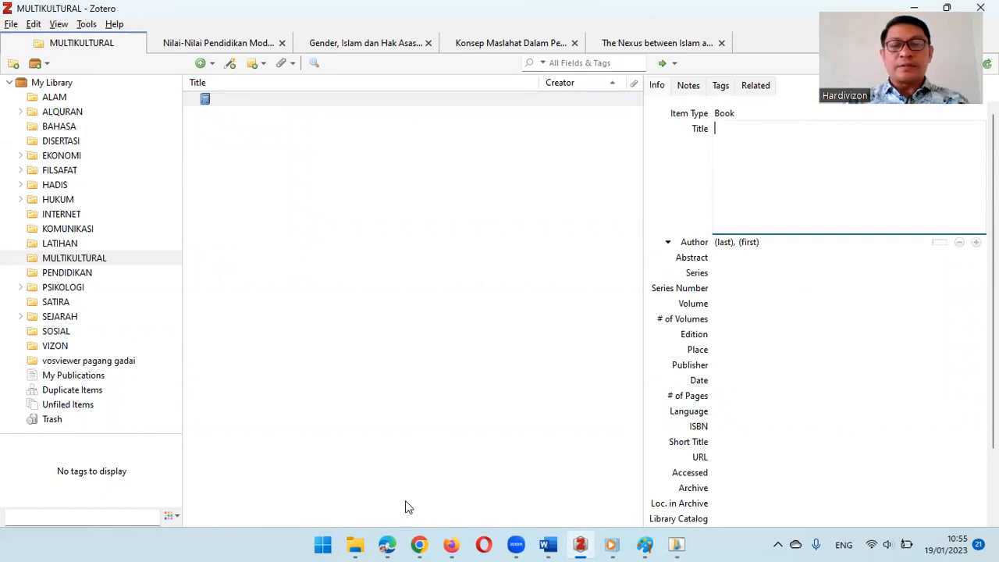
Switch to Firefox and copy the full book title from page 2 of the admin, [buref2021] IHSAN.pdf file
{"action": "left_click", "coordinate": [451, 544]}
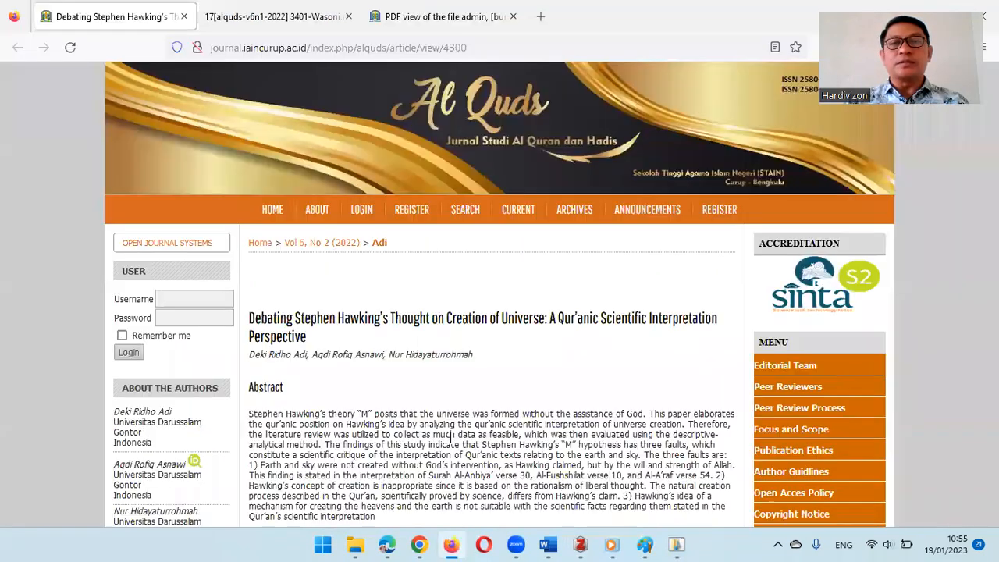
{"action": "left_click", "coordinate": [417, 21]}
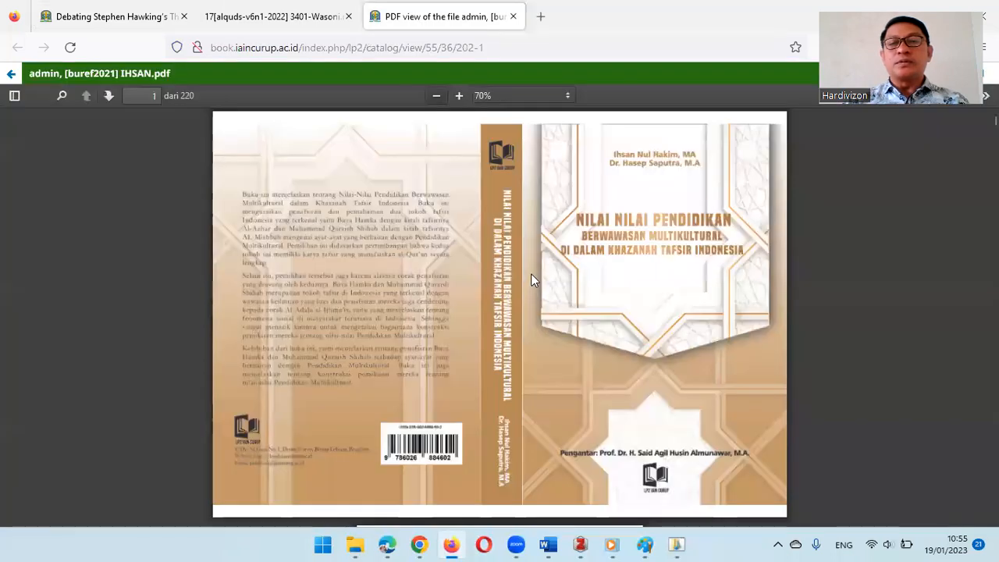
{"action": "scroll", "coordinate": [534, 280], "scroll_direction": "down", "scroll_amount": 2}
{"action": "scroll", "coordinate": [533, 279], "scroll_direction": "down", "scroll_amount": 5}
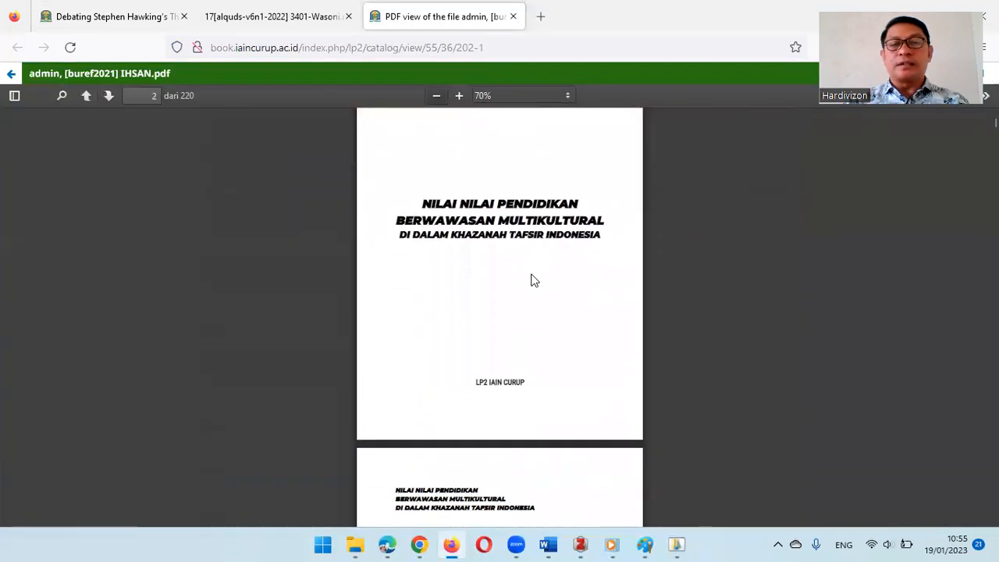
{"action": "left_click_drag", "start_coordinate": [422, 201], "coordinate": [607, 246]}
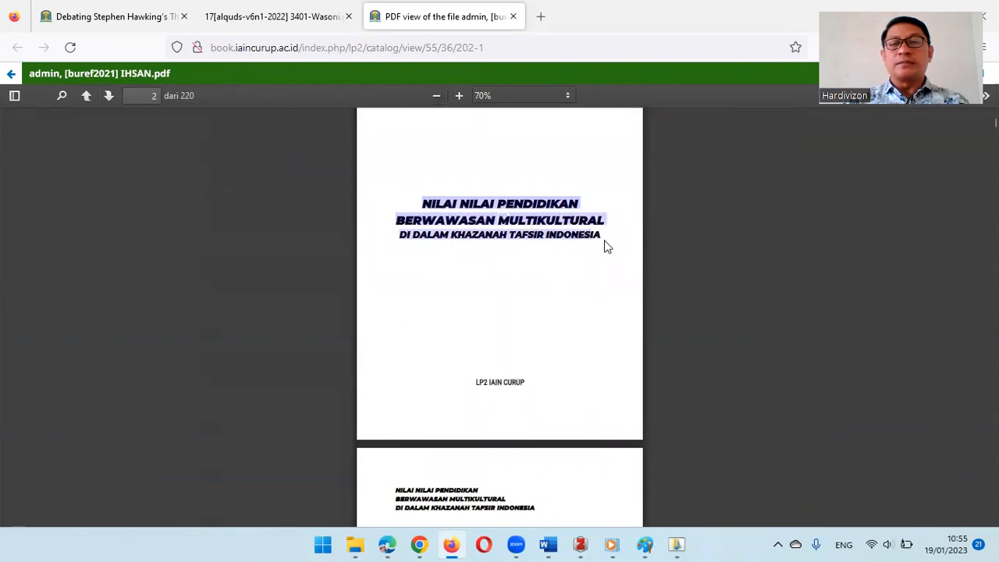
{"action": "right_click", "coordinate": [531, 223]}
{"action": "left_click", "coordinate": [553, 239]}
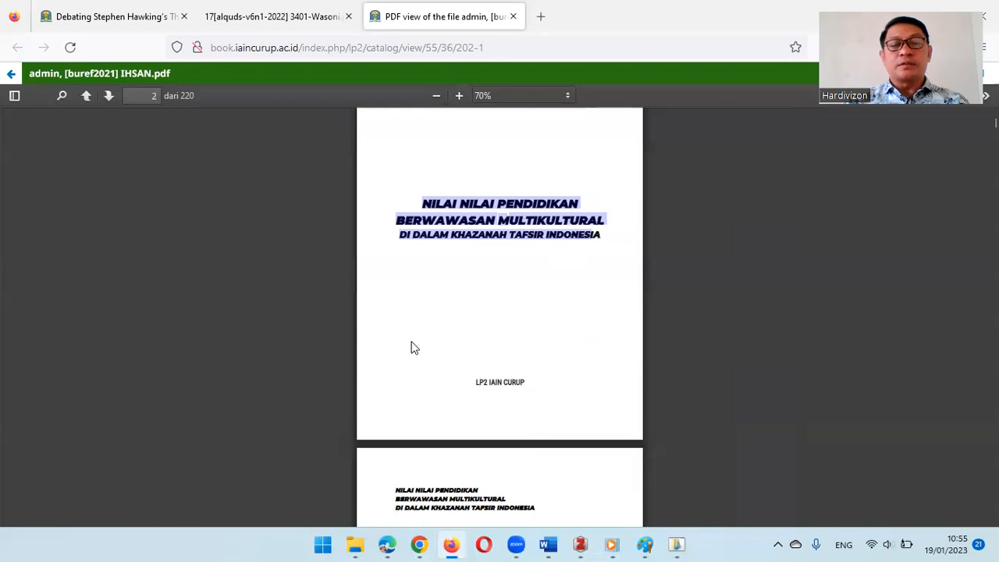
Switch back to Zotero, paste the copied title into the book's Title field, remove the stray line breaks and complete the last word as INDONESIA
{"action": "left_click", "coordinate": [587, 542]}
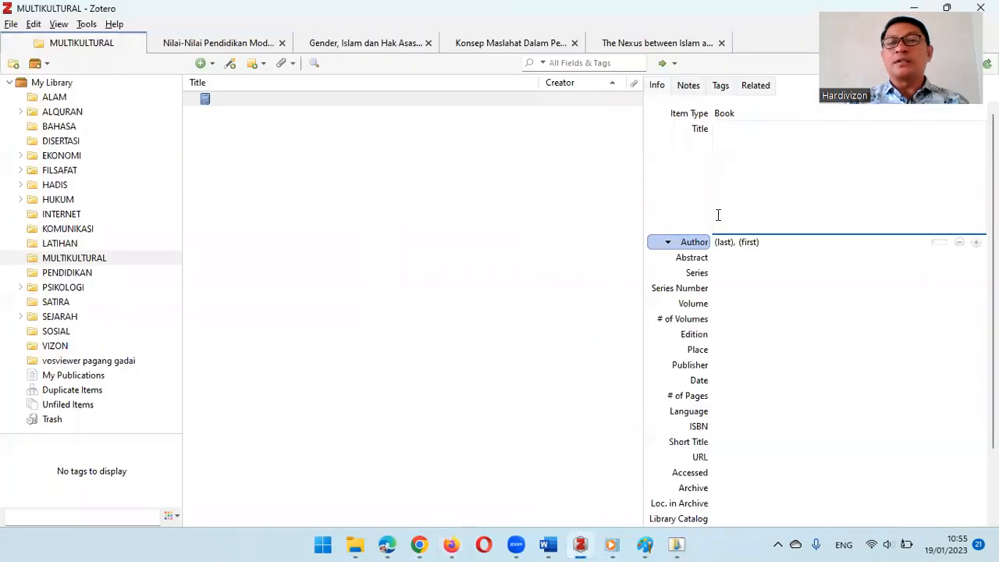
{"action": "right_click", "coordinate": [728, 132]}
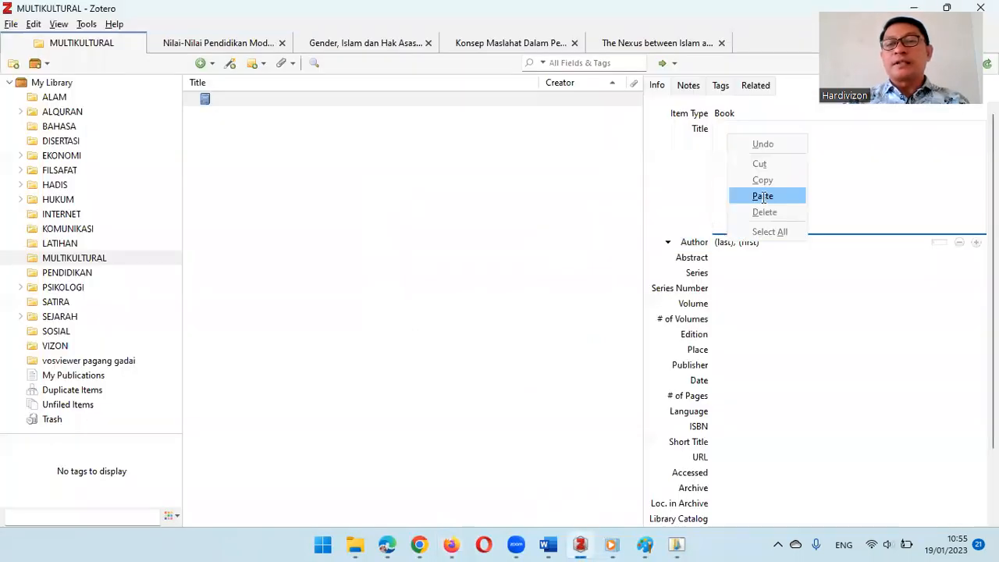
{"action": "left_click", "coordinate": [770, 194]}
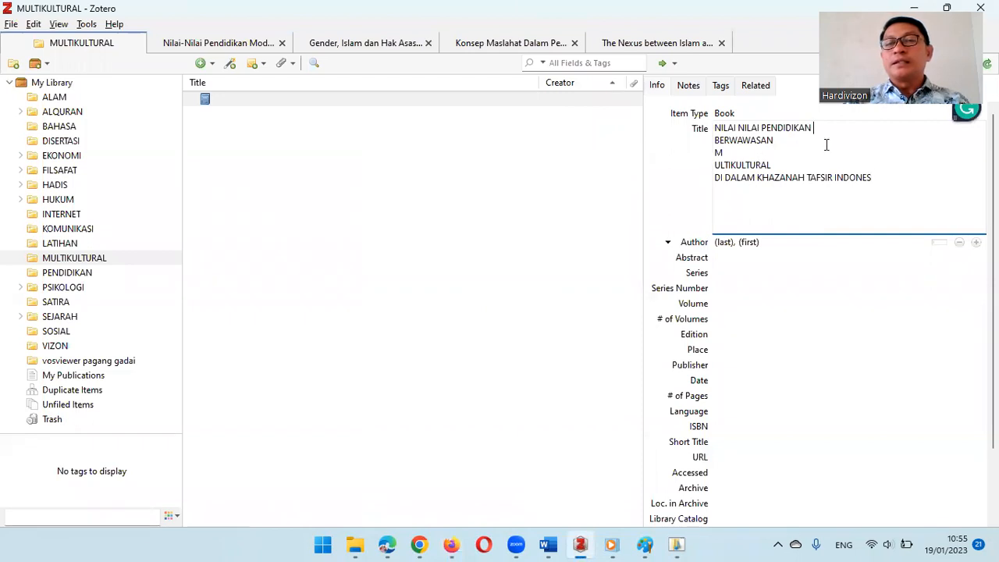
{"action": "key", "text": "Delete"}
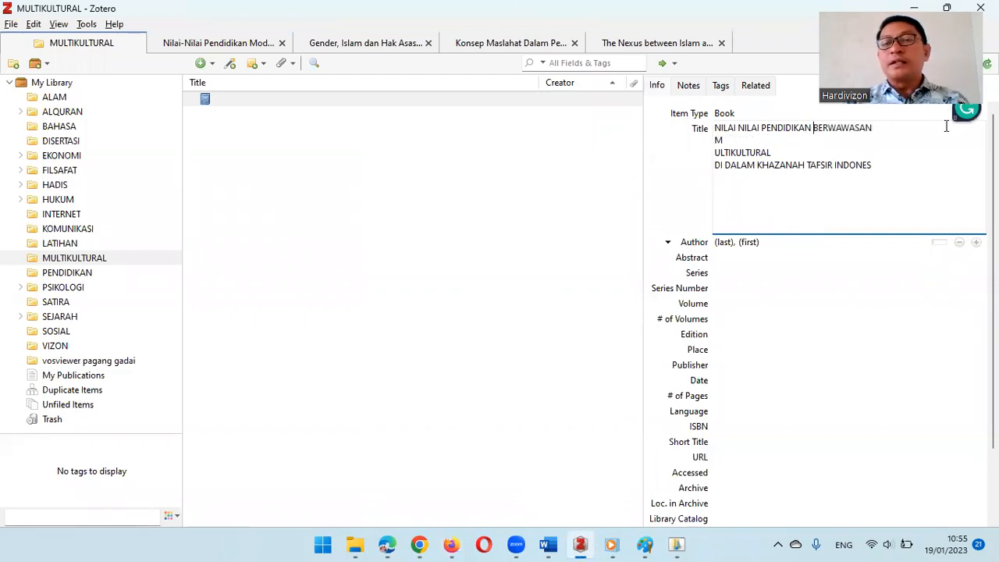
{"action": "key", "text": "Delete"}
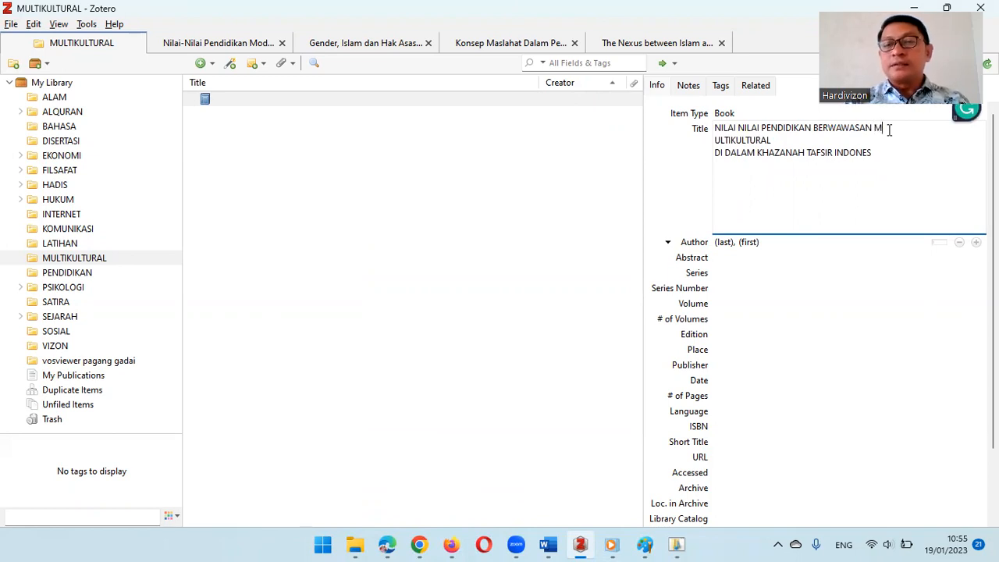
{"action": "key", "text": "Delete"}
{"action": "left_click", "coordinate": [880, 140]}
{"action": "type", "text": "IA"}
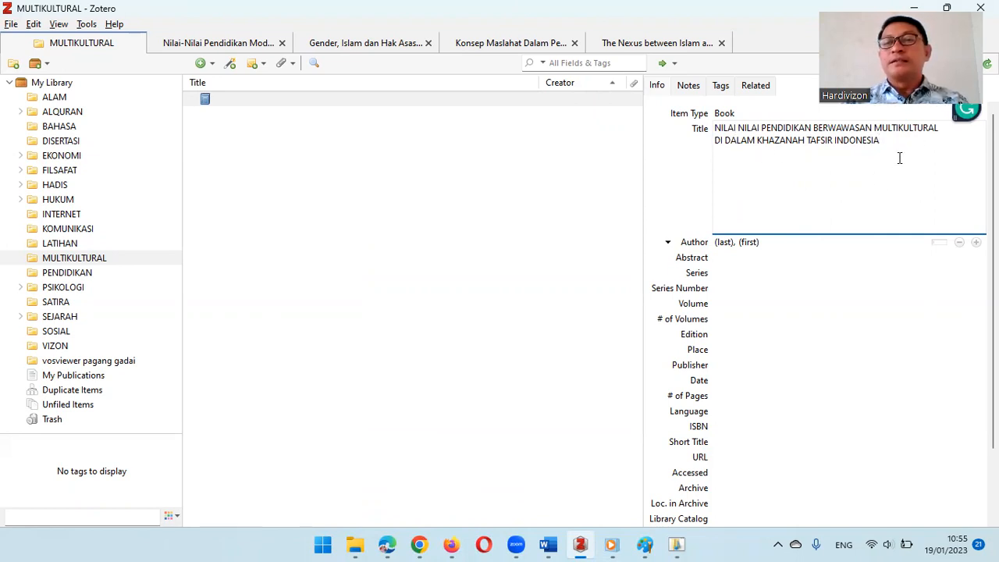
{"action": "key", "text": "Return"}
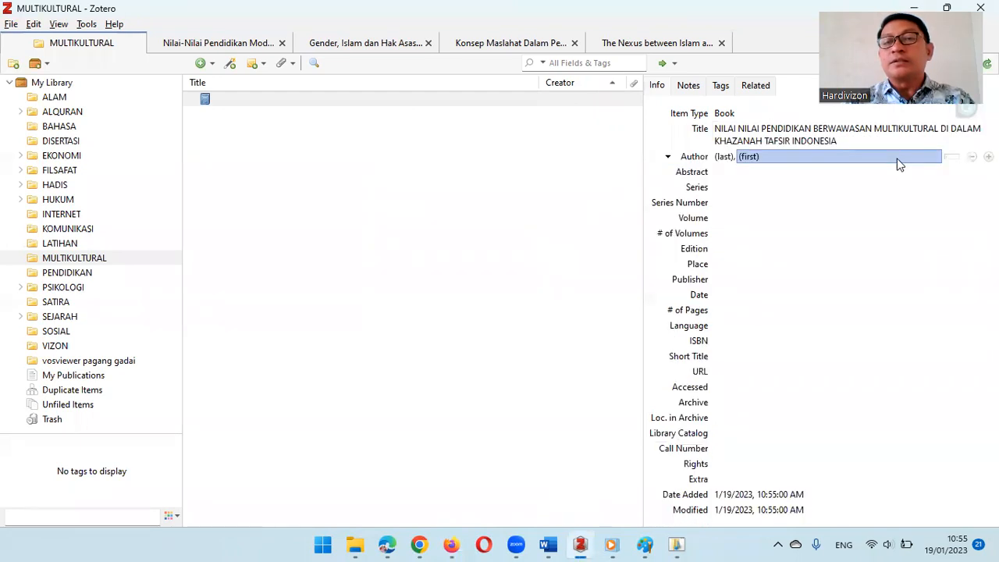
Replace the all-capitals book title with "Nilai-nilai Pendidikan Berwawasan Multikultural di Dalam Khazanah Tafsir Indonesia"
{"action": "left_click", "coordinate": [847, 140]}
{"action": "left_click", "coordinate": [847, 139]}
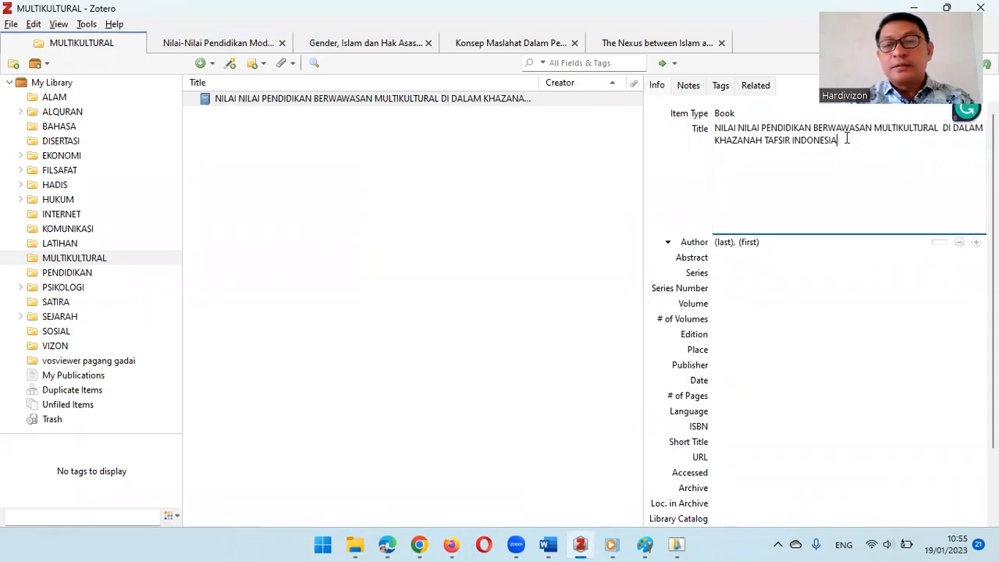
{"action": "type", "text": "Nilai-nilai Pendidikan Berwawasan"}
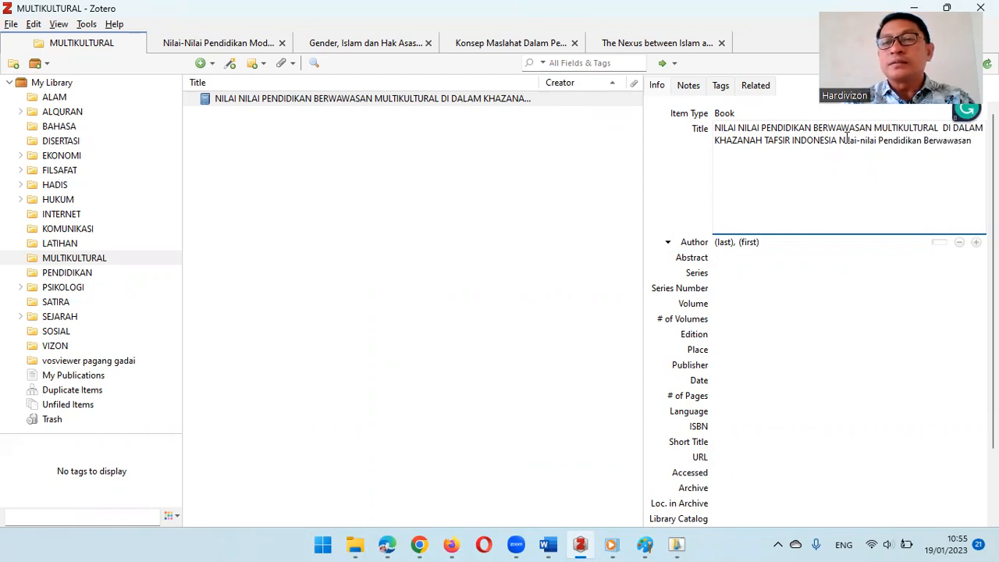
{"action": "type", "text": " Multikultural "}
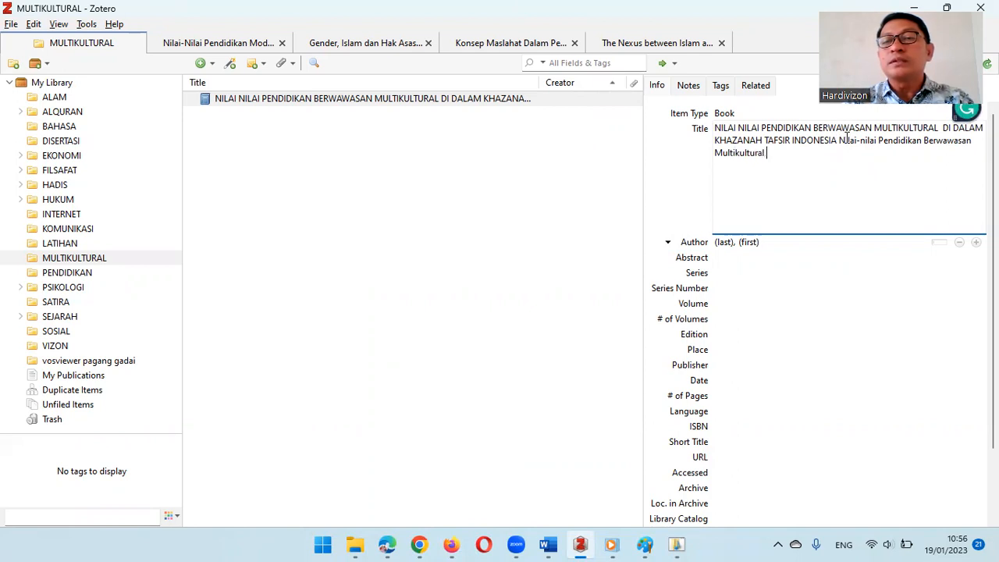
{"action": "type", "text": "di Dalam Khazan"}
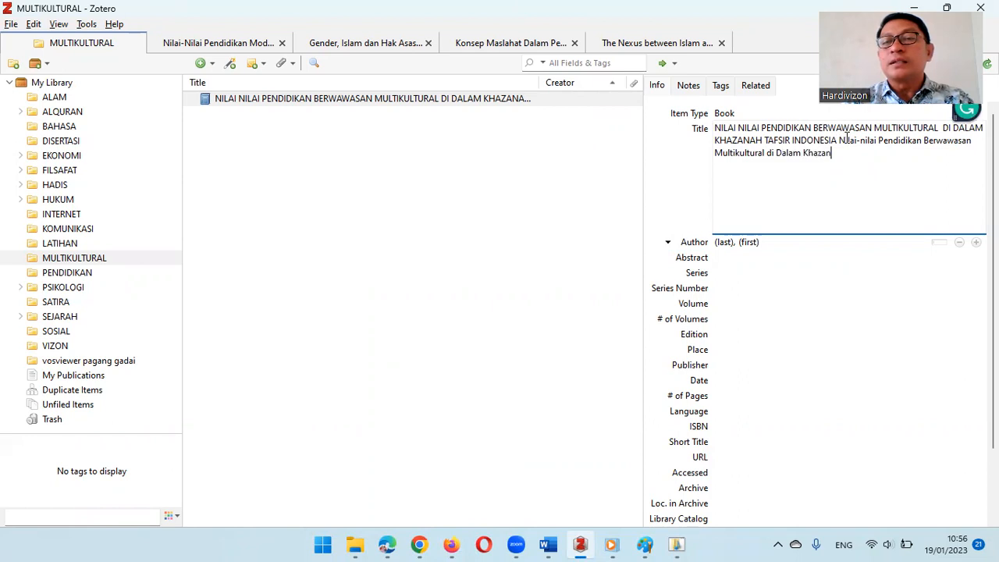
{"action": "type", "text": "ah Tafsir Nindone"}
{"action": "key", "text": "BackSpace"}
{"action": "key", "text": "BackSpace"}
{"action": "key", "text": "BackSpace"}
{"action": "key", "text": "BackSpace"}
{"action": "key", "text": "BackSpace"}
{"action": "key", "text": "BackSpace"}
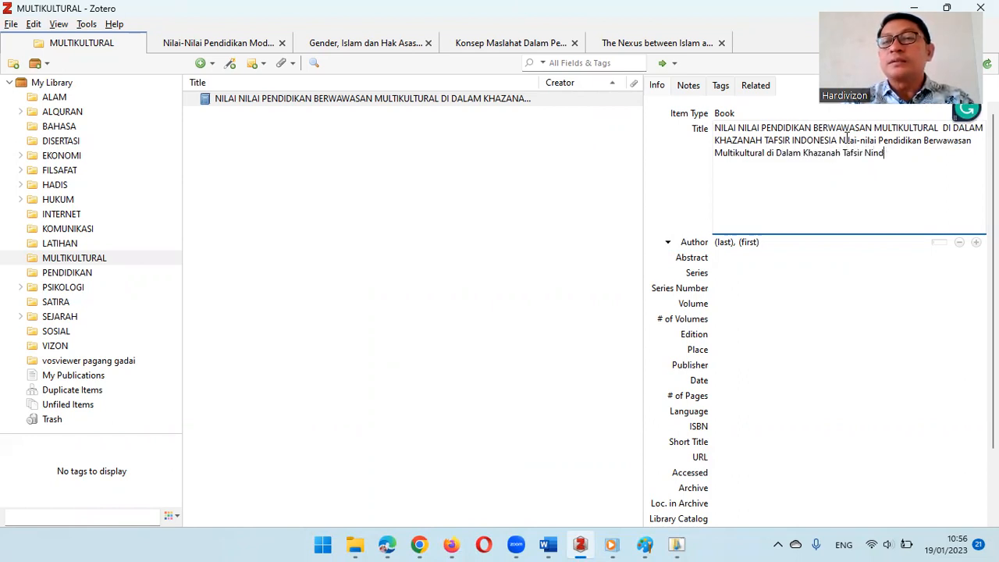
{"action": "key", "text": "BackSpace"}
{"action": "type", "text": "Indonesia"}
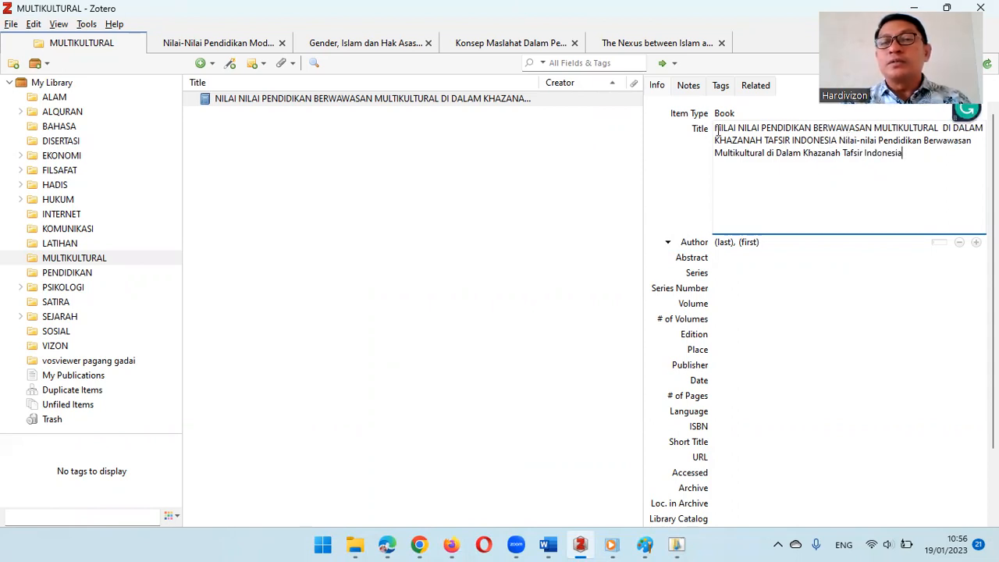
{"action": "left_click_drag", "start_coordinate": [716, 128], "coordinate": [830, 141]}
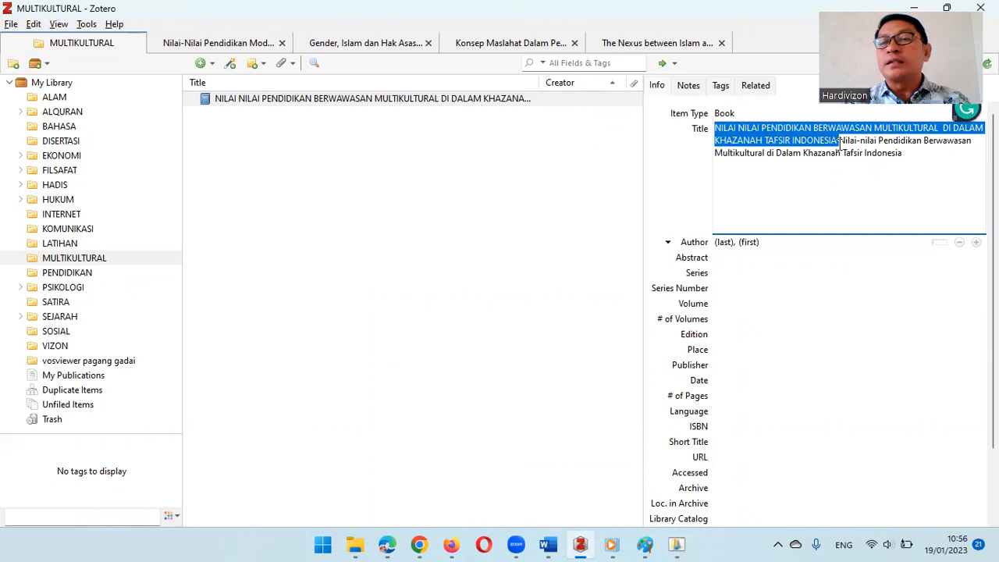
{"action": "key", "text": "Delete"}
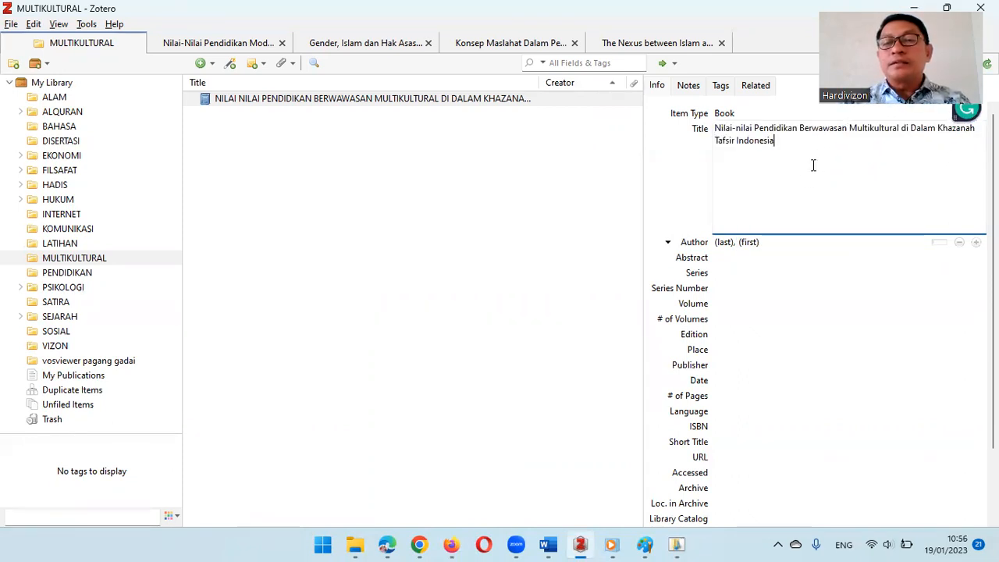
{"action": "left_click", "coordinate": [740, 244]}
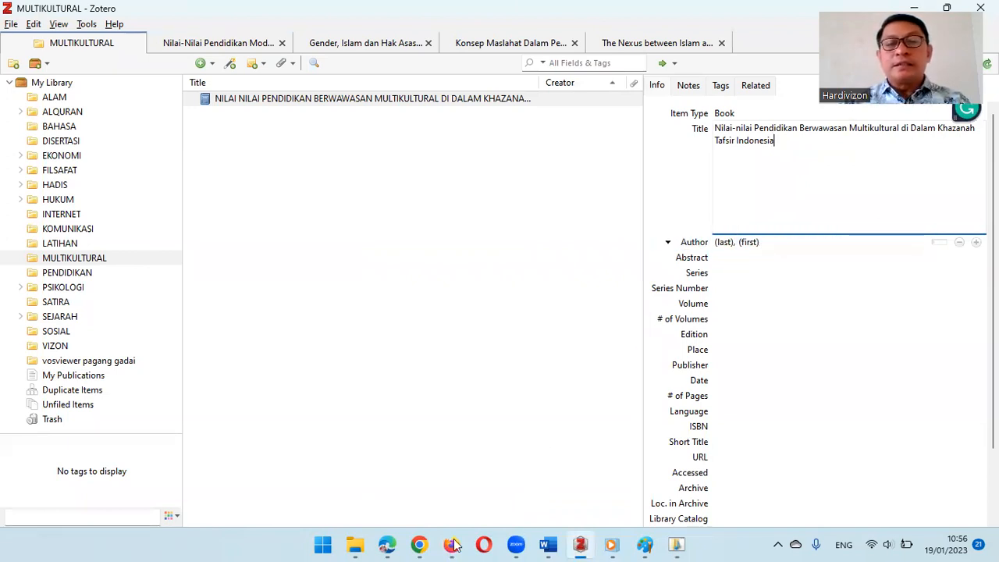
Switch to the book PDF in Firefox, enlarge it to 150% and copy the first author's name without the degree from page 3
{"action": "key", "text": "alt+Tab"}
{"action": "left_click", "coordinate": [467, 95]}
{"action": "left_click", "coordinate": [467, 95]}
{"action": "left_click", "coordinate": [467, 95]}
{"action": "left_click", "coordinate": [467, 96]}
{"action": "left_click", "coordinate": [467, 95]}
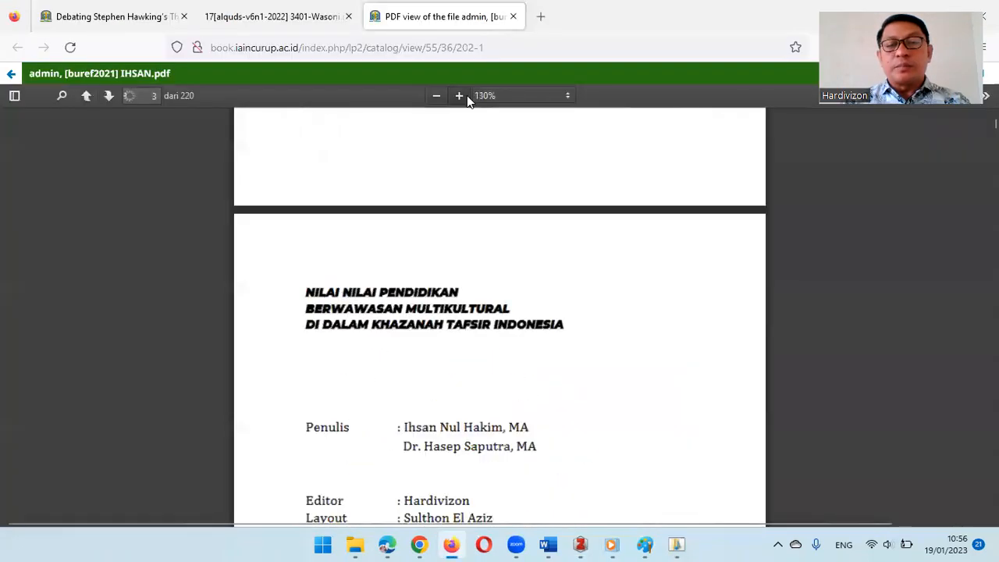
{"action": "left_click", "coordinate": [467, 95]}
{"action": "scroll", "coordinate": [453, 281], "scroll_direction": "down", "scroll_amount": 2}
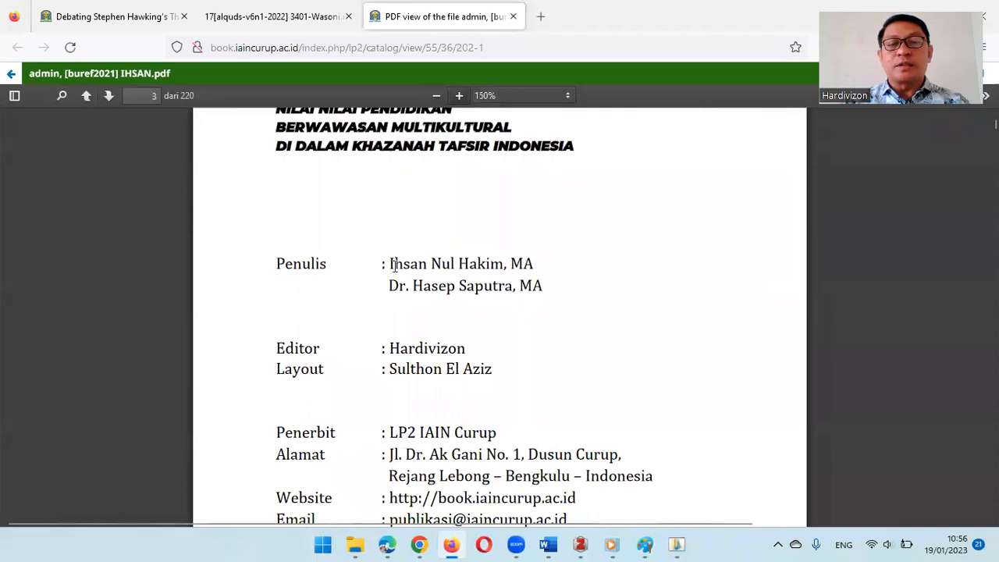
{"action": "left_click_drag", "start_coordinate": [389, 264], "coordinate": [505, 266]}
{"action": "right_click", "coordinate": [484, 269]}
{"action": "left_click", "coordinate": [497, 283]}
Switch to Zotero, paste the first author's copied name as a single full name and split it into last and first name
{"action": "left_click", "coordinate": [584, 544]}
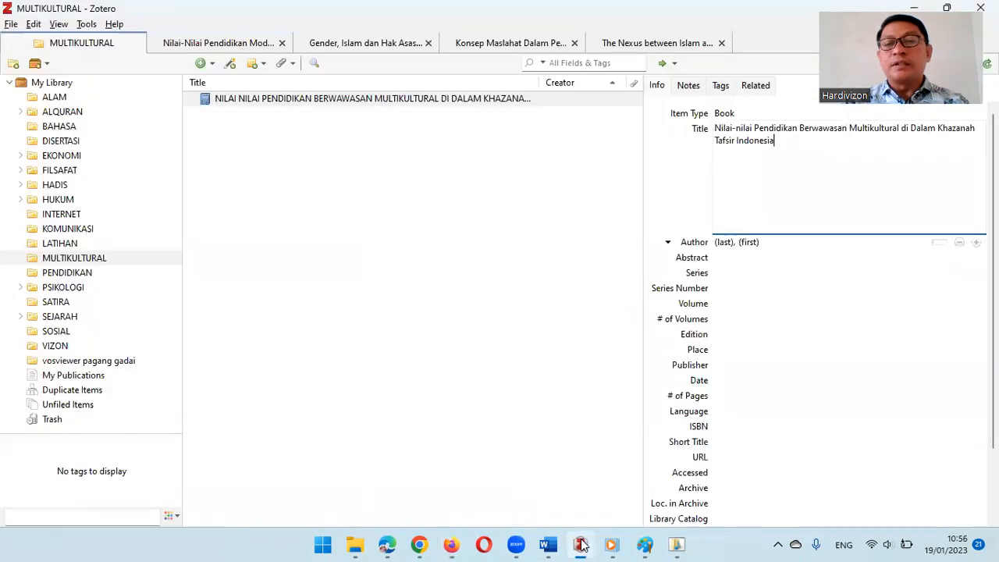
{"action": "left_click", "coordinate": [723, 242]}
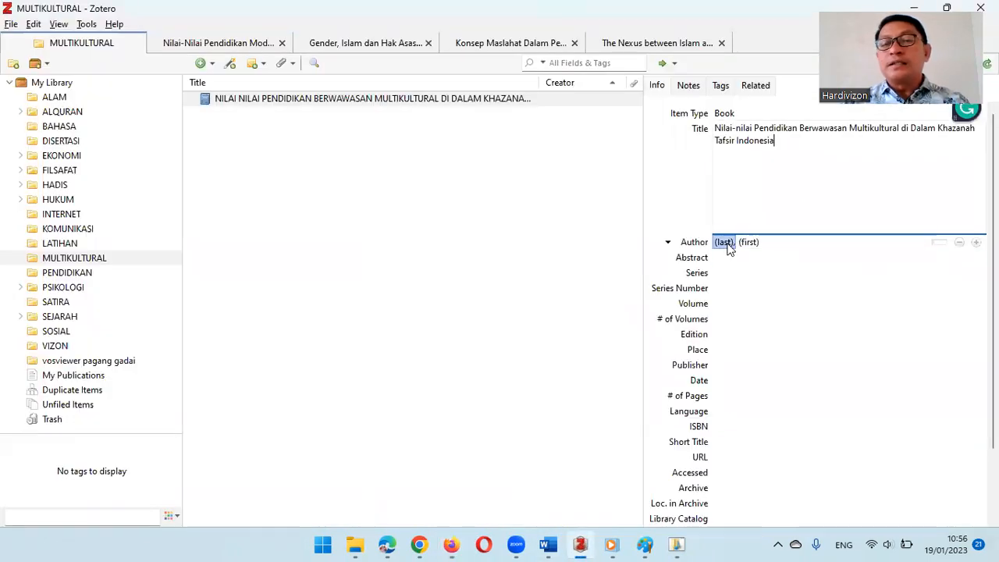
{"action": "left_click", "coordinate": [746, 244]}
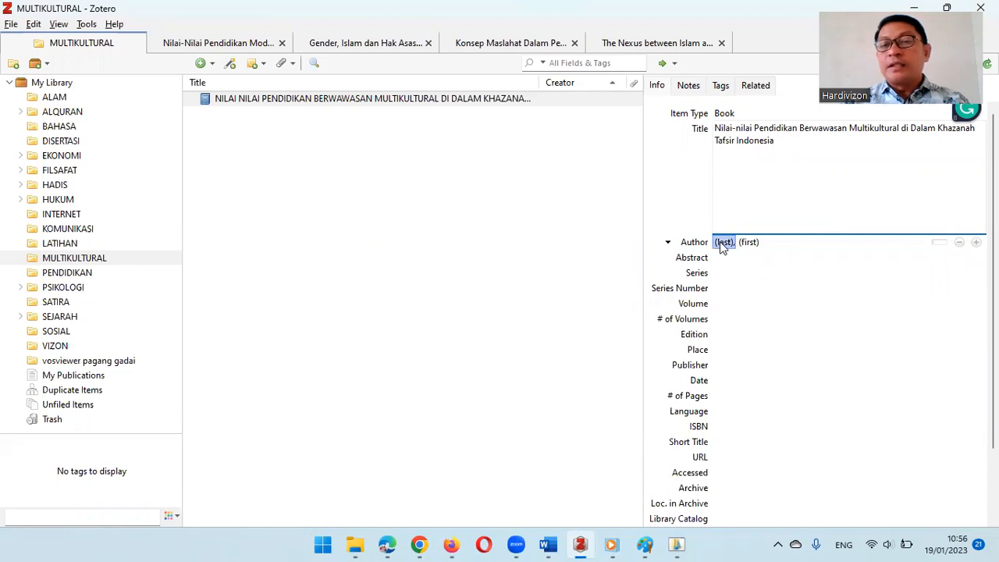
{"action": "left_click", "coordinate": [945, 250]}
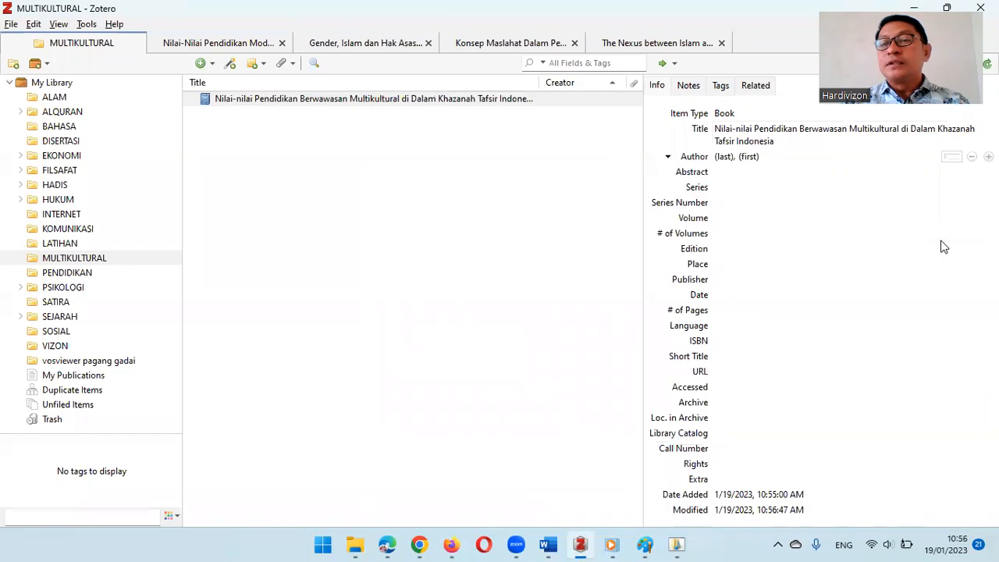
{"action": "left_click", "coordinate": [949, 157]}
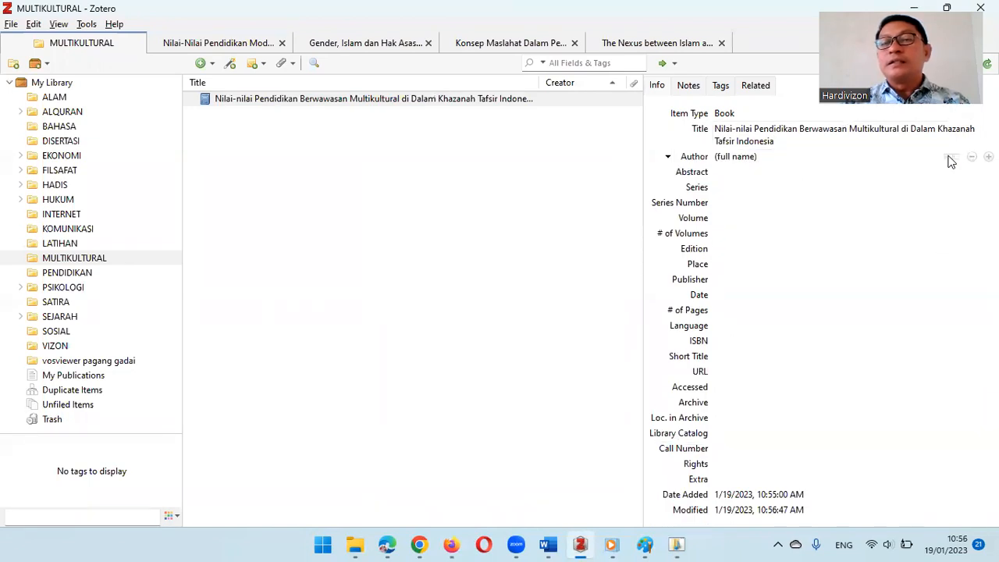
{"action": "left_click", "coordinate": [764, 156]}
{"action": "right_click", "coordinate": [772, 153]}
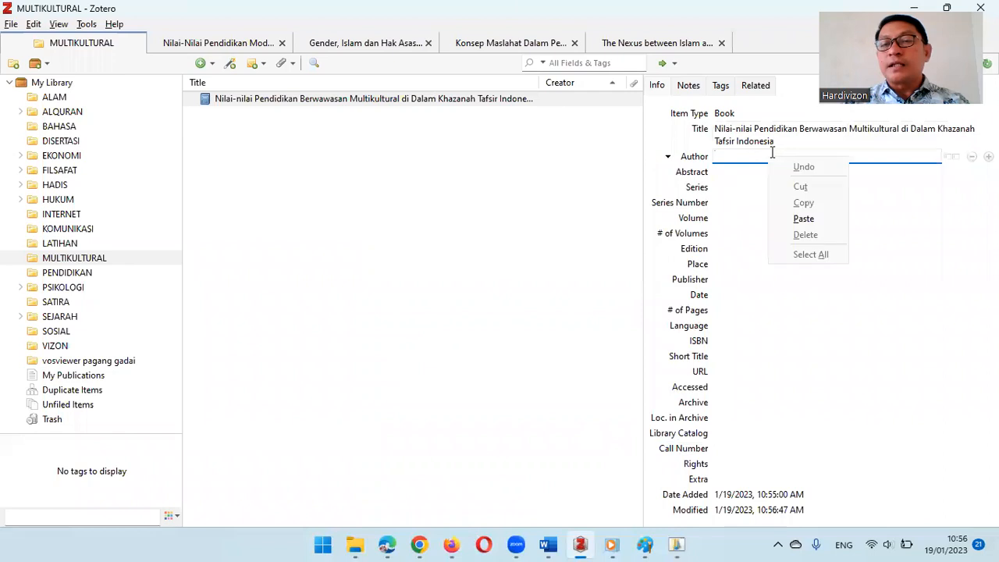
{"action": "left_click", "coordinate": [804, 218]}
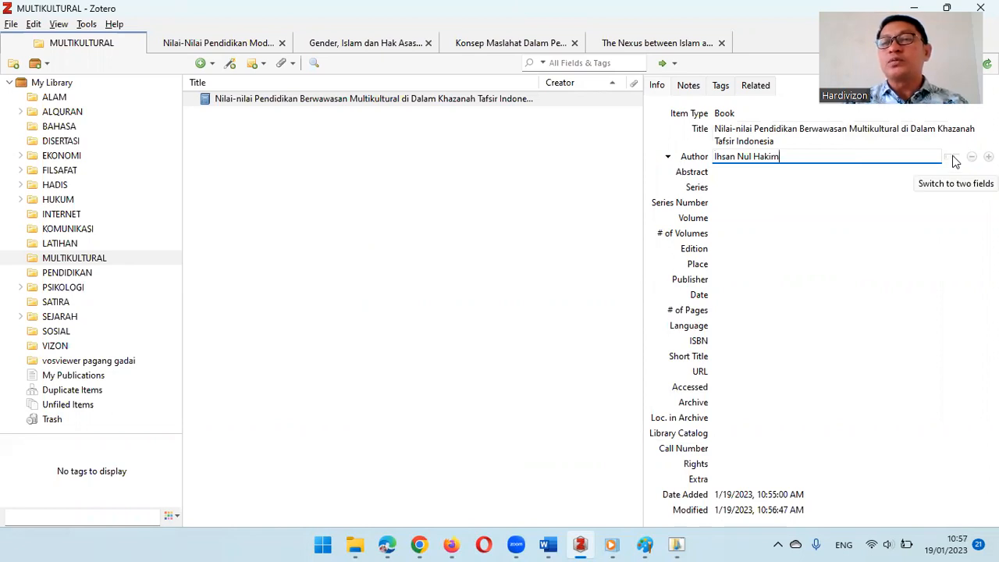
{"action": "key", "text": "Return"}
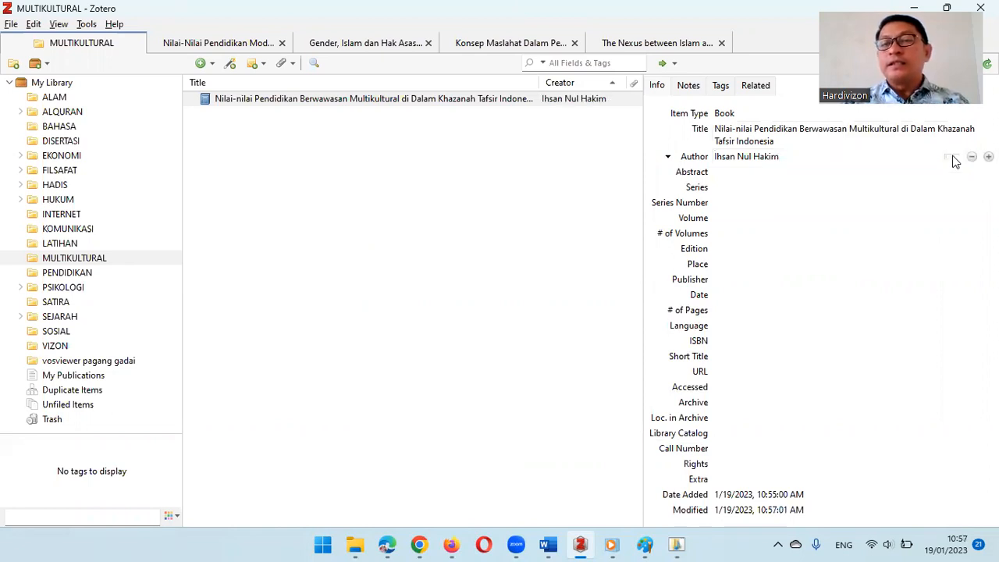
{"action": "left_click", "coordinate": [954, 159]}
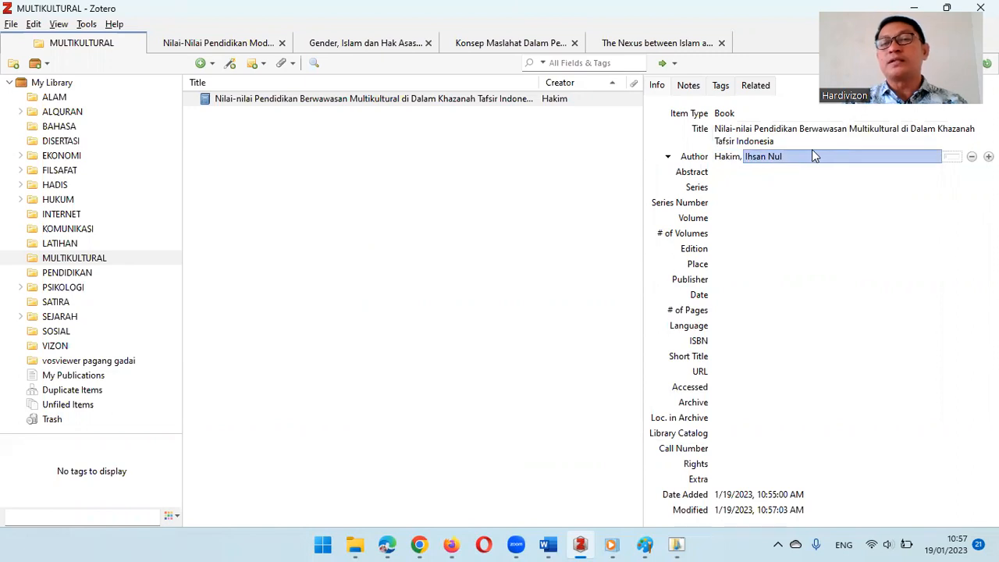
{"action": "key", "text": "Tab"}
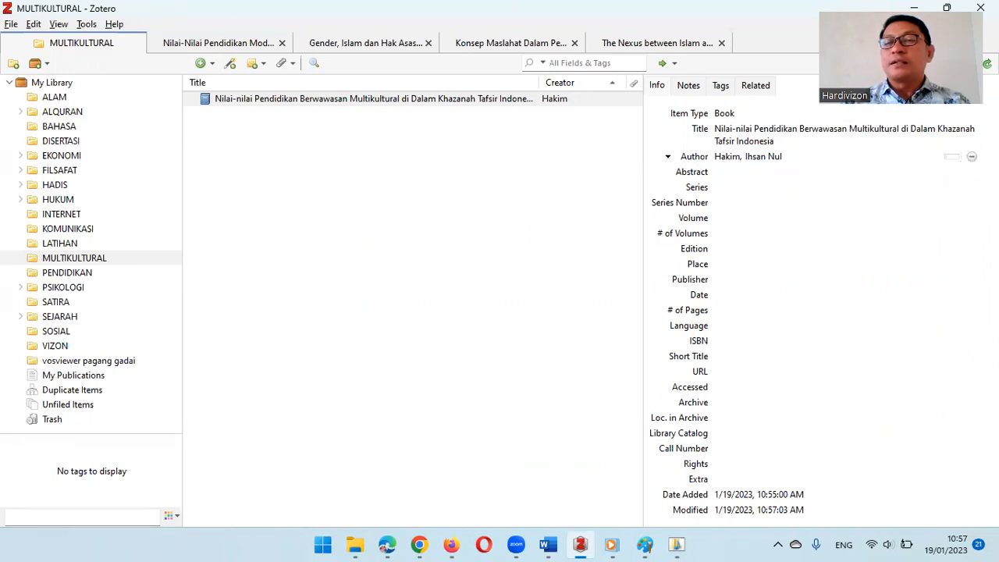
Add a second author row to the book, then copy the second author's name without titles from the PDF in Firefox
{"action": "left_click", "coordinate": [988, 157]}
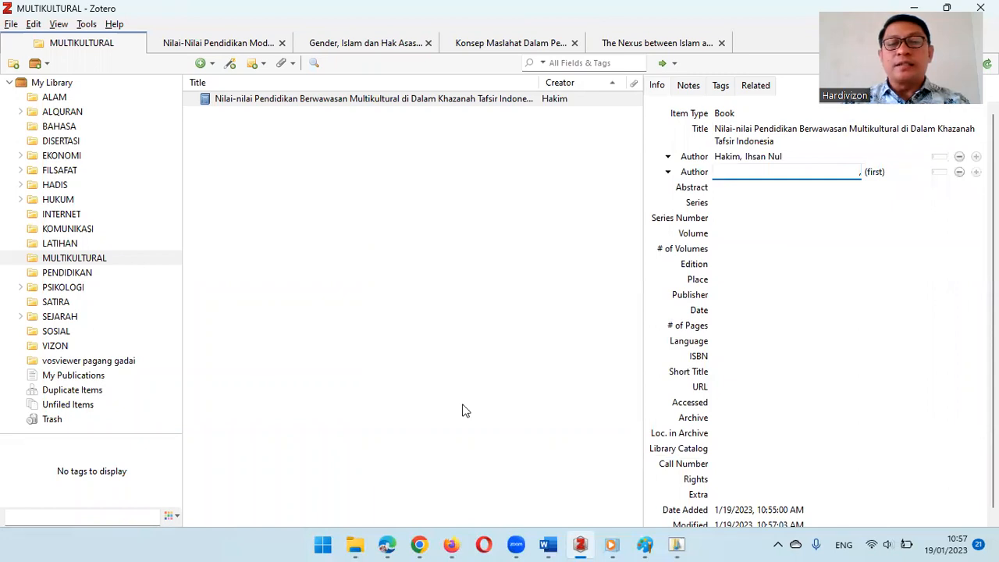
{"action": "key", "text": "alt+Tab"}
{"action": "left_click_drag", "start_coordinate": [412, 285], "coordinate": [504, 287]}
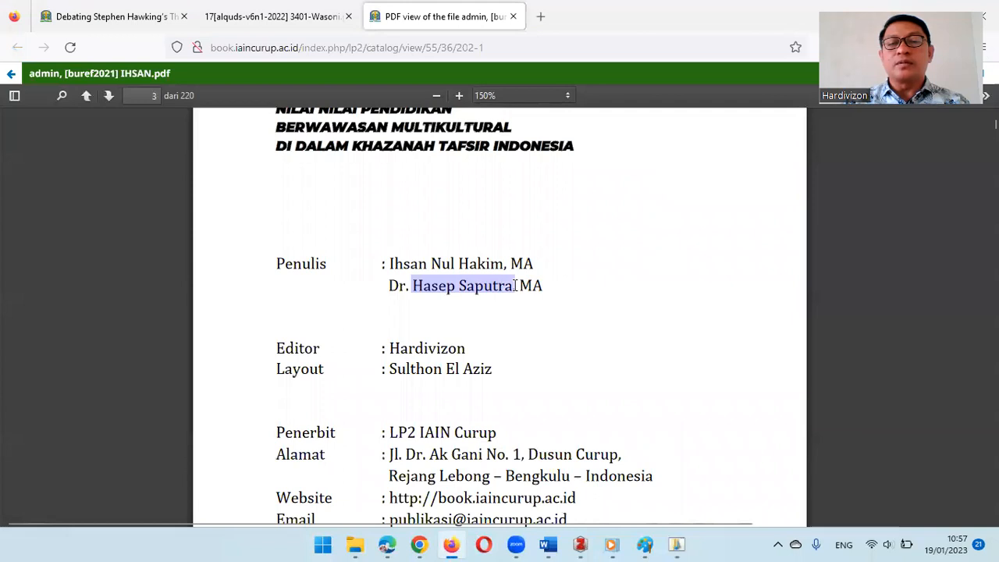
{"action": "right_click", "coordinate": [506, 288]}
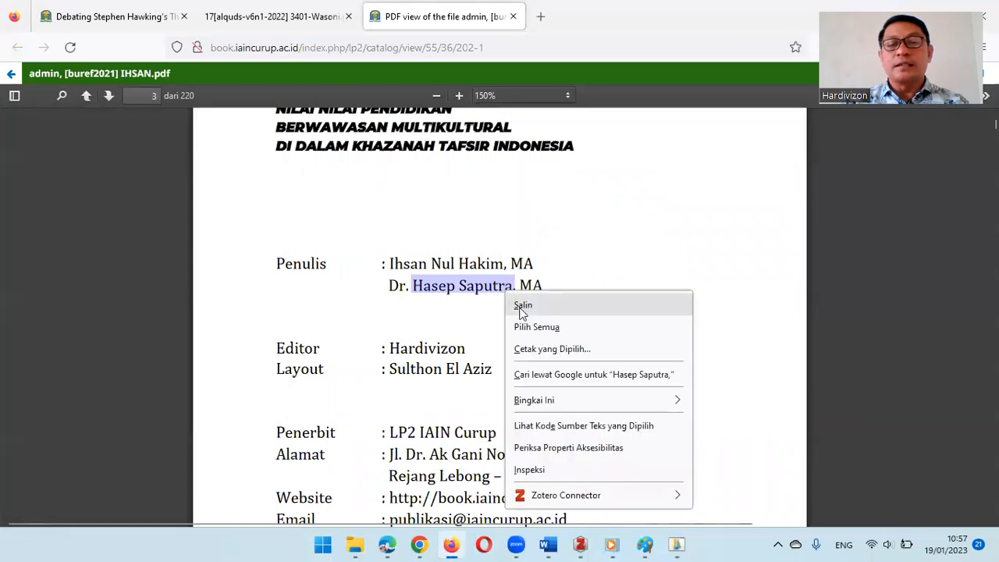
{"action": "left_click", "coordinate": [520, 306]}
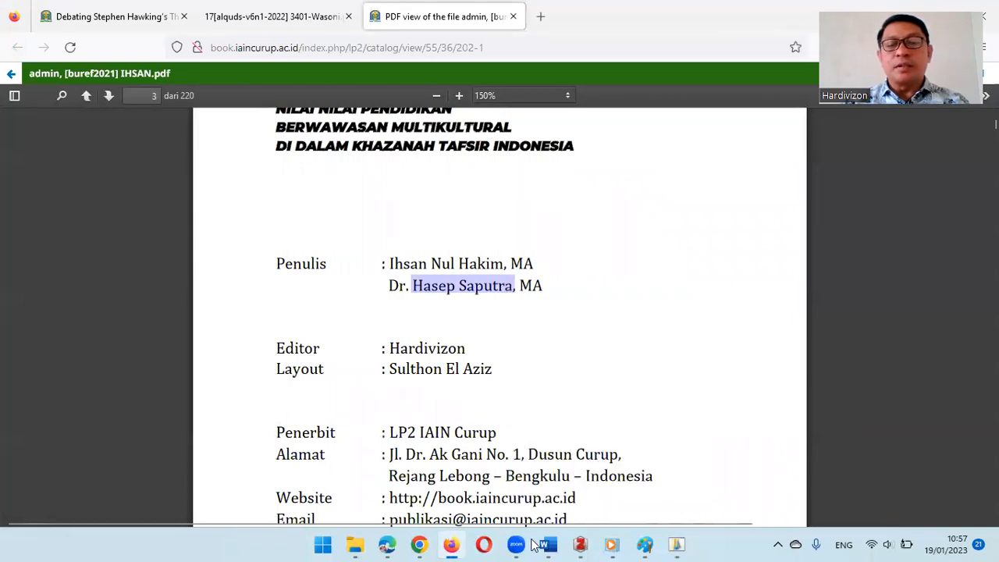
Back in Zotero, paste the second author's copied name as a single full name and split it into last and first name
{"action": "left_click", "coordinate": [584, 544]}
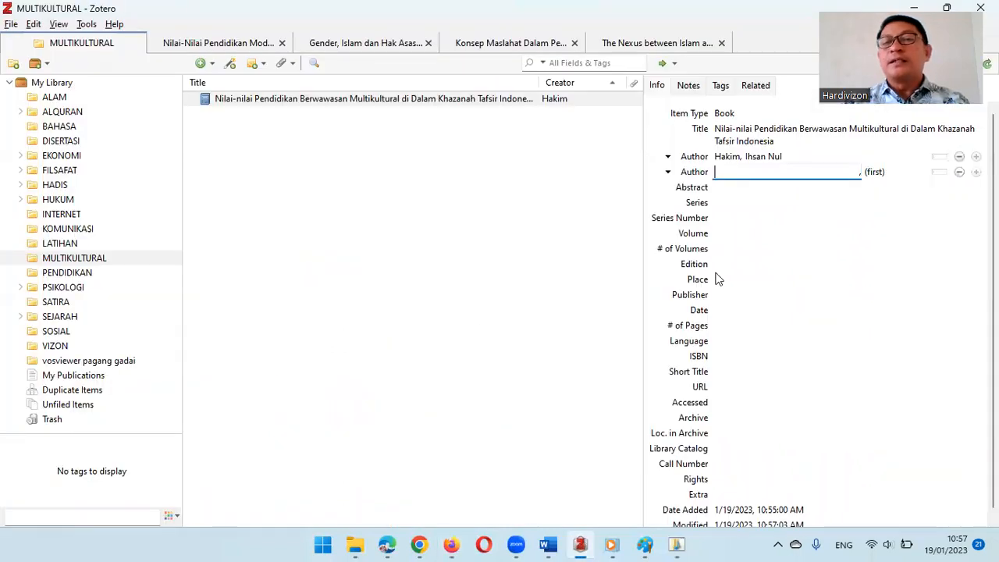
{"action": "left_click", "coordinate": [940, 175]}
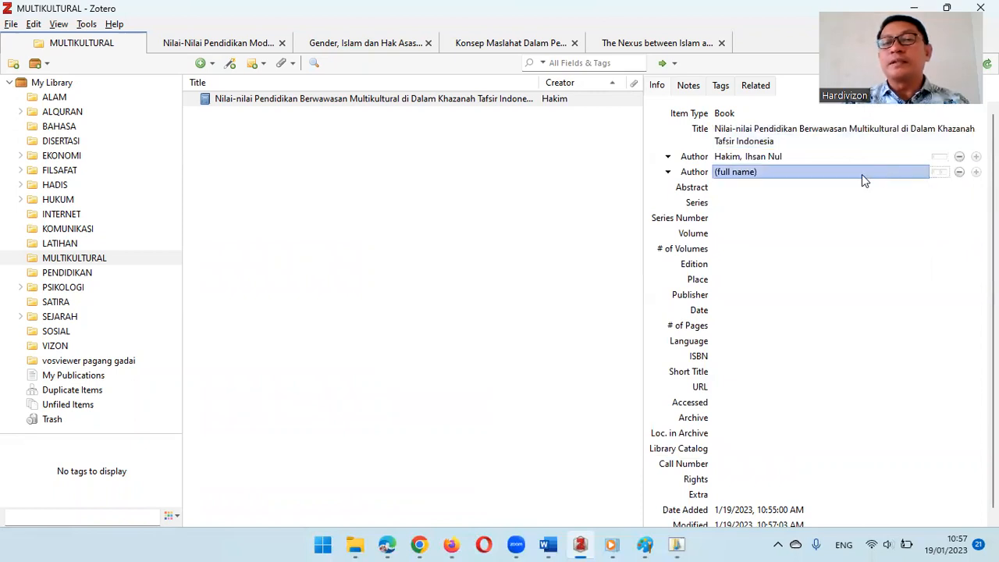
{"action": "left_click", "coordinate": [743, 171]}
{"action": "right_click", "coordinate": [743, 172]}
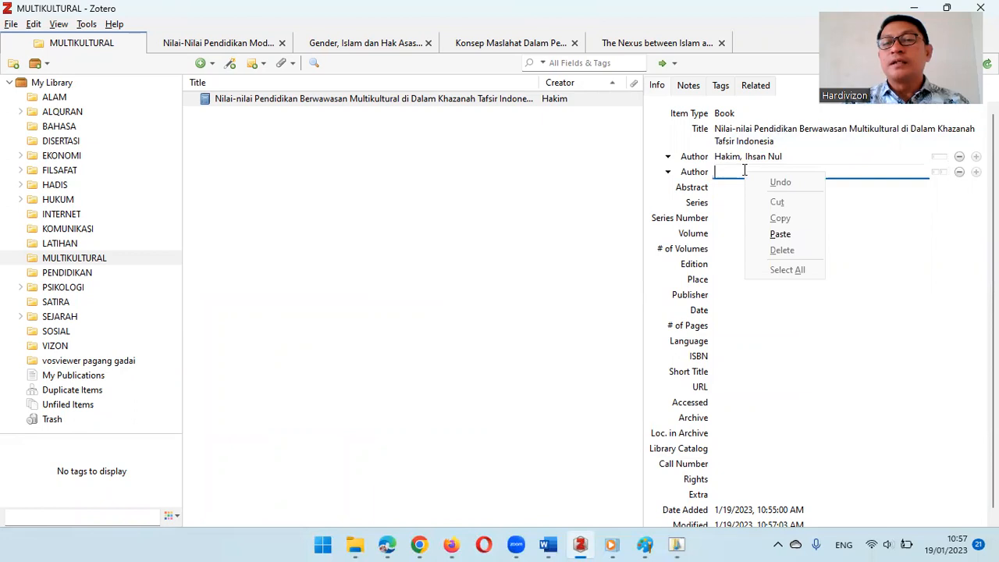
{"action": "left_click", "coordinate": [775, 236]}
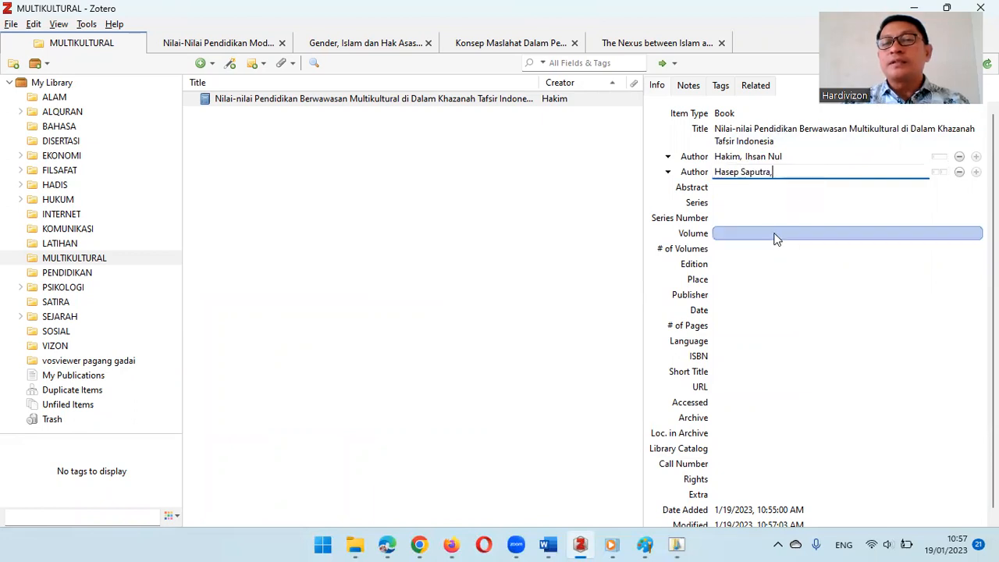
{"action": "key", "text": "Return"}
{"action": "left_click", "coordinate": [939, 171]}
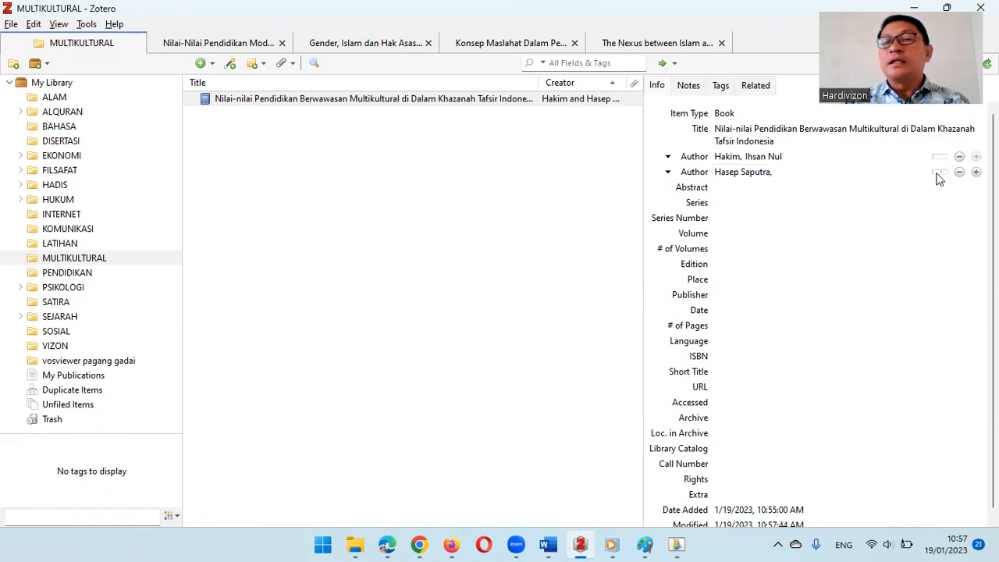
Remove the stray comma from the second author's last name
{"action": "left_click", "coordinate": [850, 174]}
{"action": "left_click", "coordinate": [743, 173]}
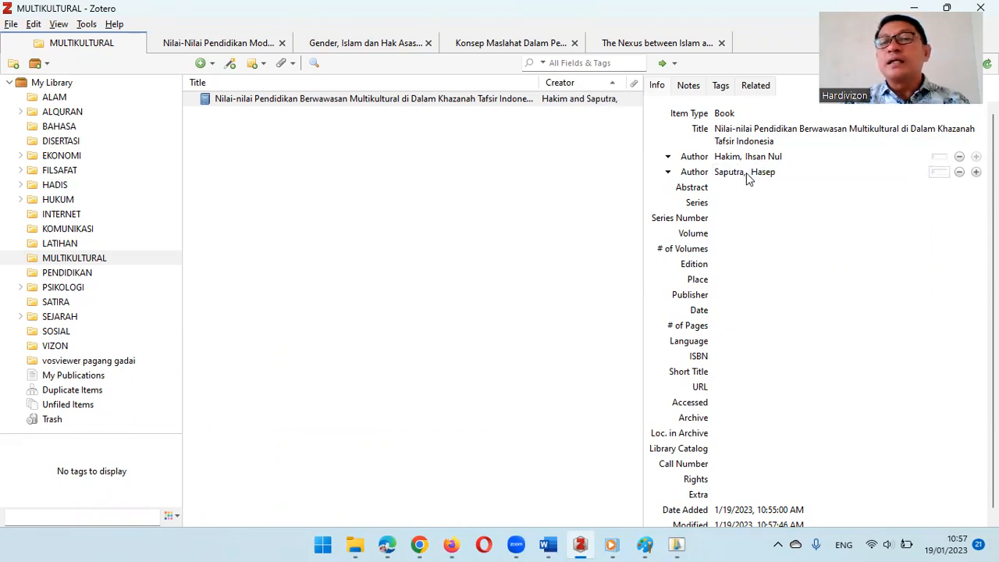
{"action": "left_click", "coordinate": [752, 172]}
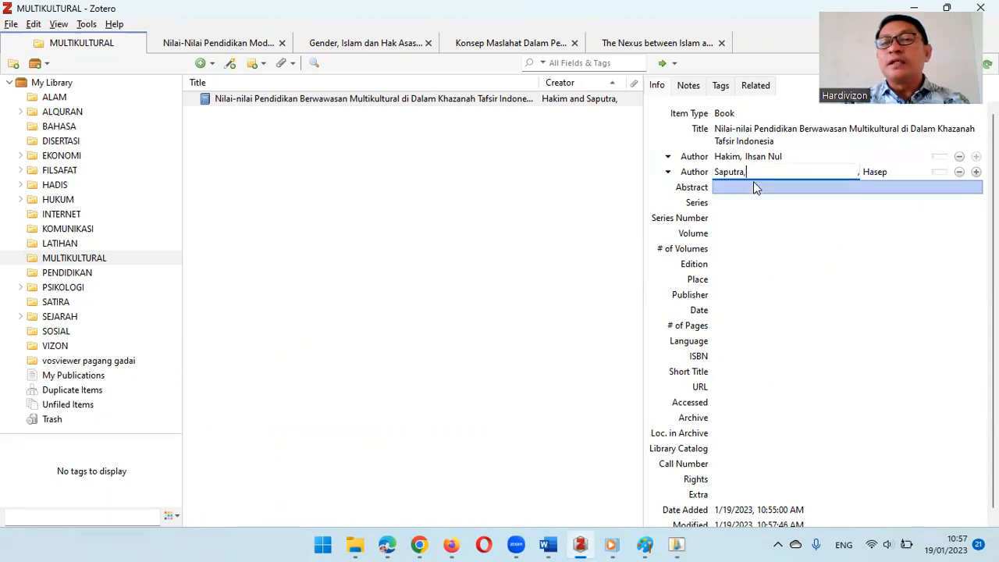
{"action": "key", "text": "BackSpace"}
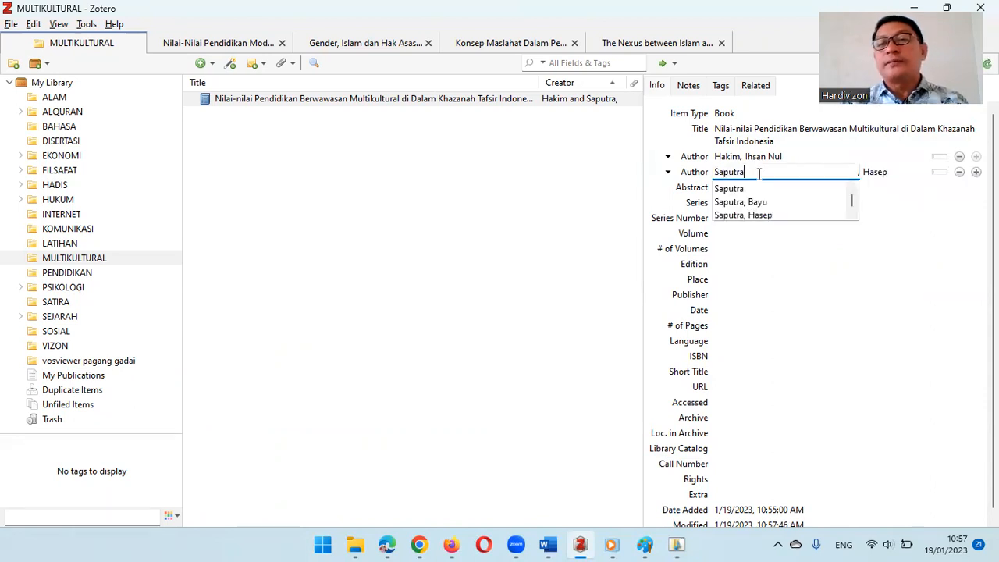
{"action": "left_click", "coordinate": [764, 190]}
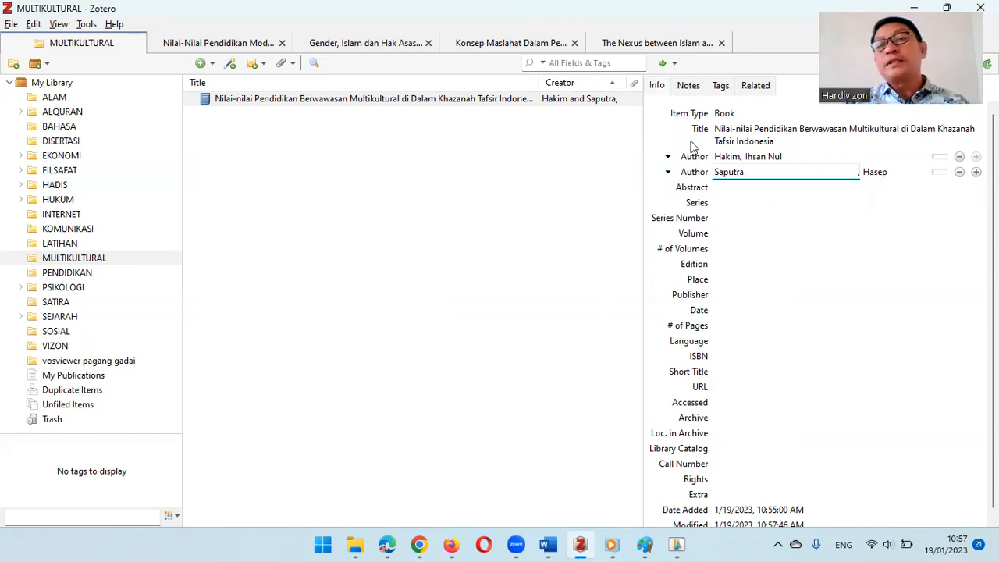
{"action": "left_click", "coordinate": [720, 133]}
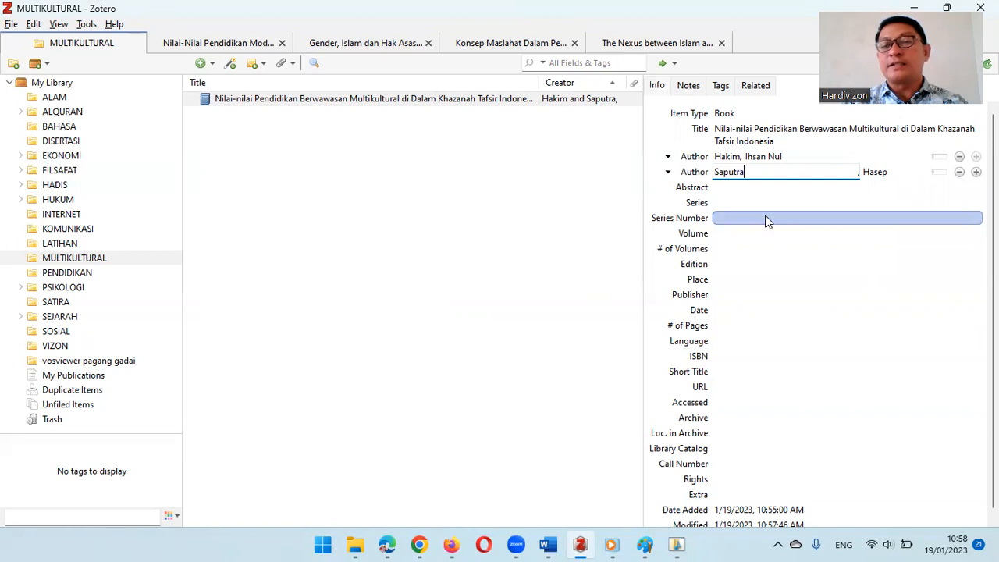
Set the book's place to Rejang Lebong and its publisher to LP2 IAIN Curup
{"action": "left_click", "coordinate": [733, 279]}
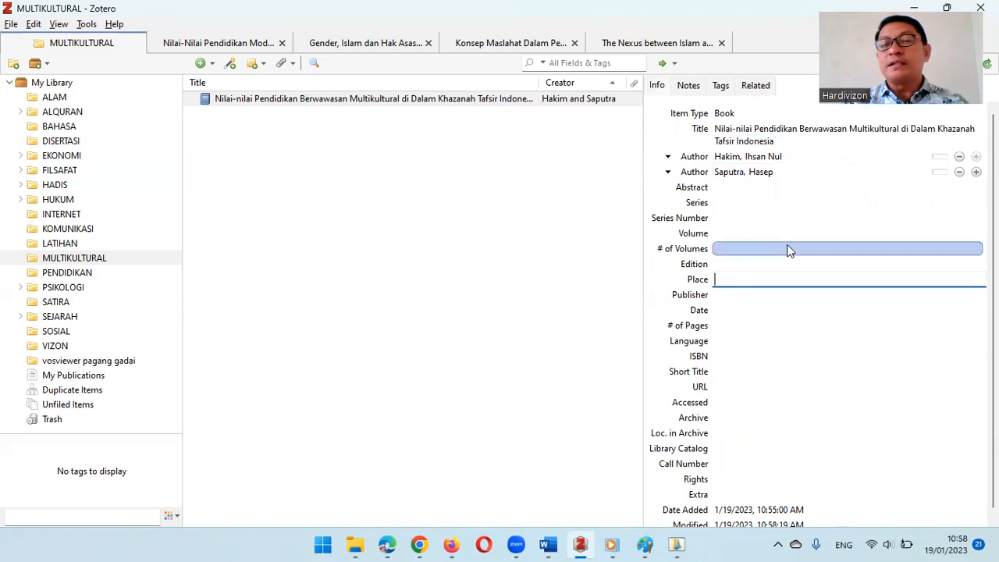
{"action": "type", "text": "Rejang Lebong"}
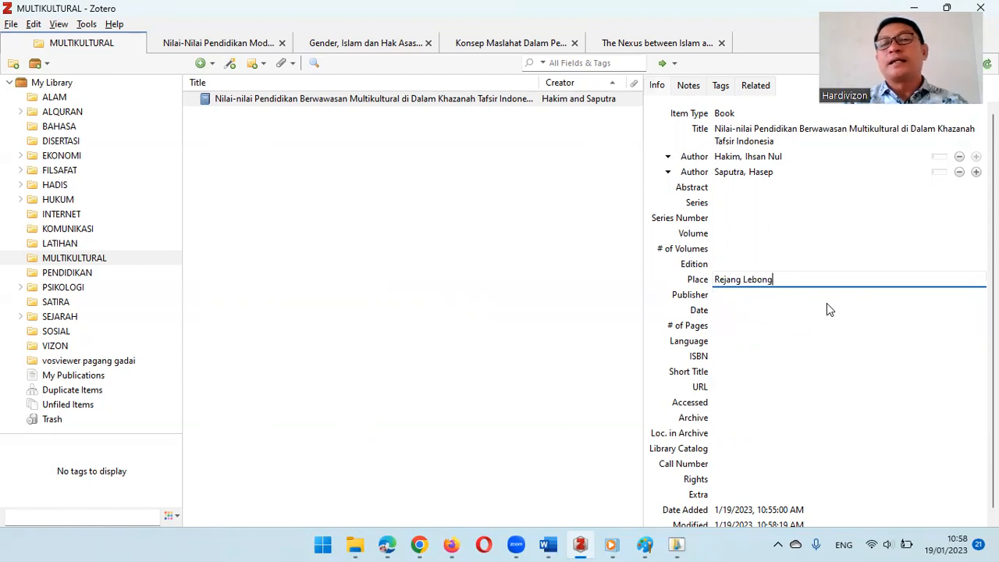
{"action": "left_click", "coordinate": [746, 297]}
{"action": "type", "text": "LP@"}
{"action": "type", "text": "2 IAIN Curup"}
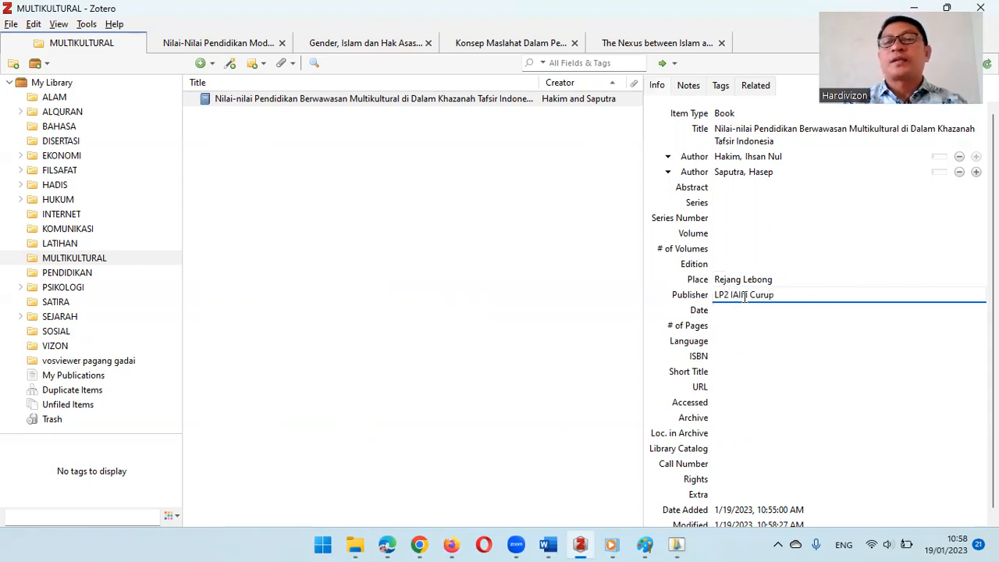
Enter 2021 as the book's publication date
{"action": "left_click", "coordinate": [752, 310]}
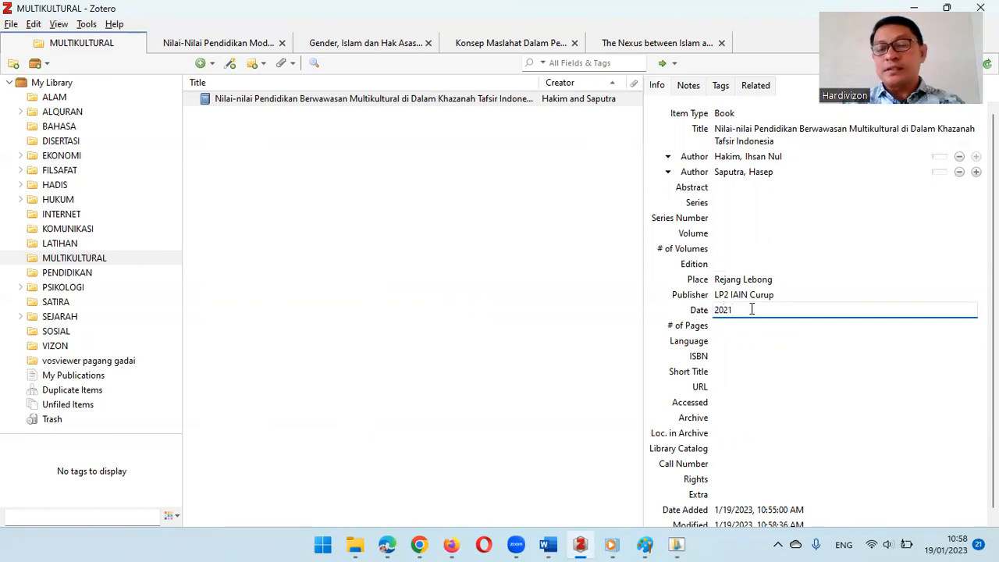
{"action": "key", "text": "Return"}
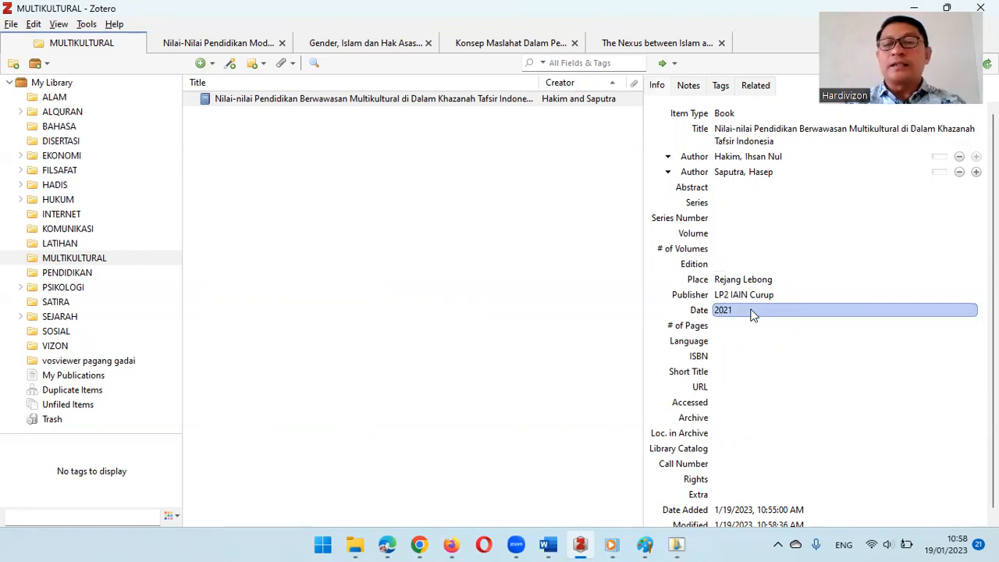
{"action": "left_click", "coordinate": [544, 317]}
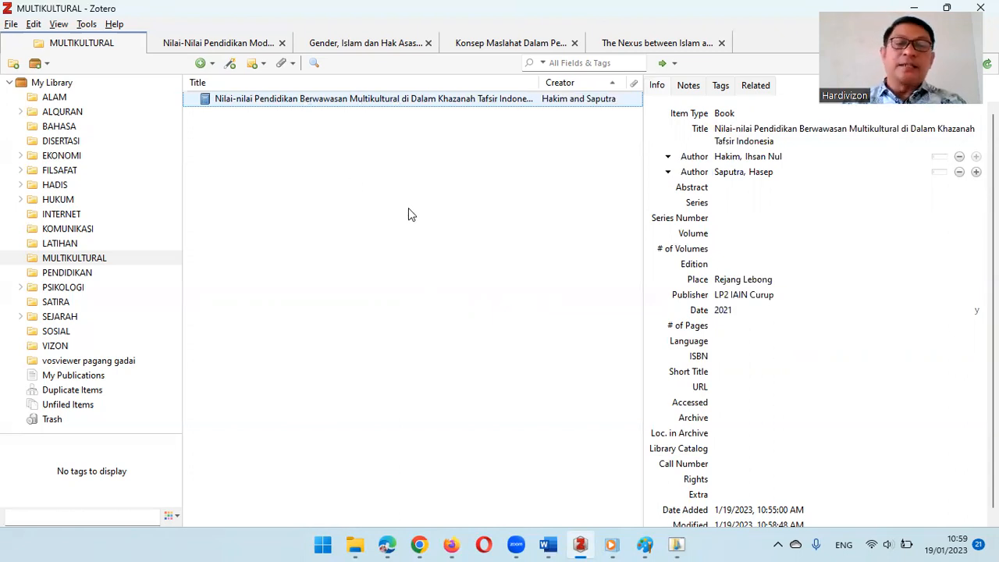
Switch to Firefox and look through the Al Quds journal page of the article "Debating Stephen Hawking's Thought on Creation of Universe"
{"action": "left_click", "coordinate": [453, 545]}
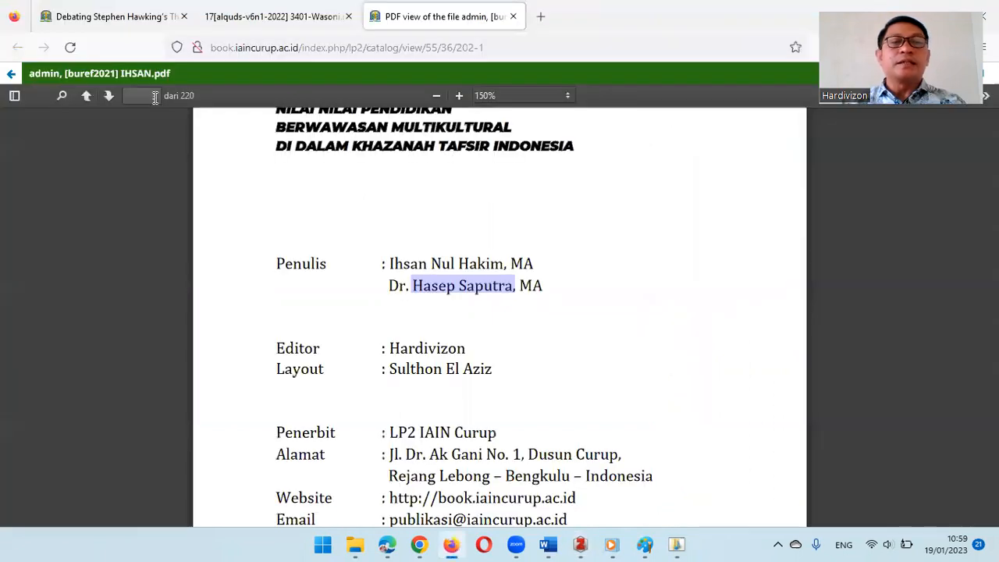
{"action": "left_click", "coordinate": [141, 20]}
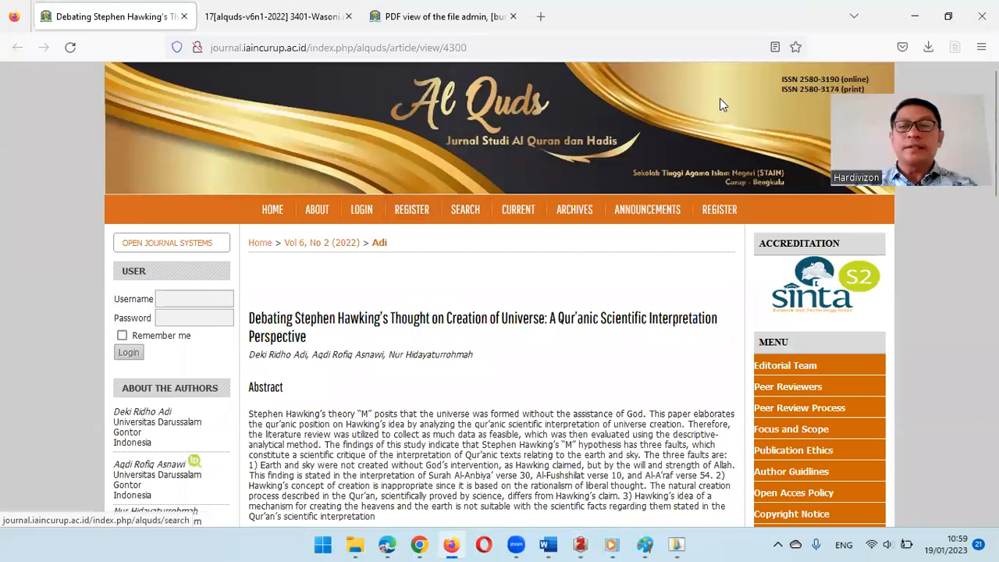
{"action": "scroll", "coordinate": [340, 203], "scroll_direction": "down", "scroll_amount": 15}
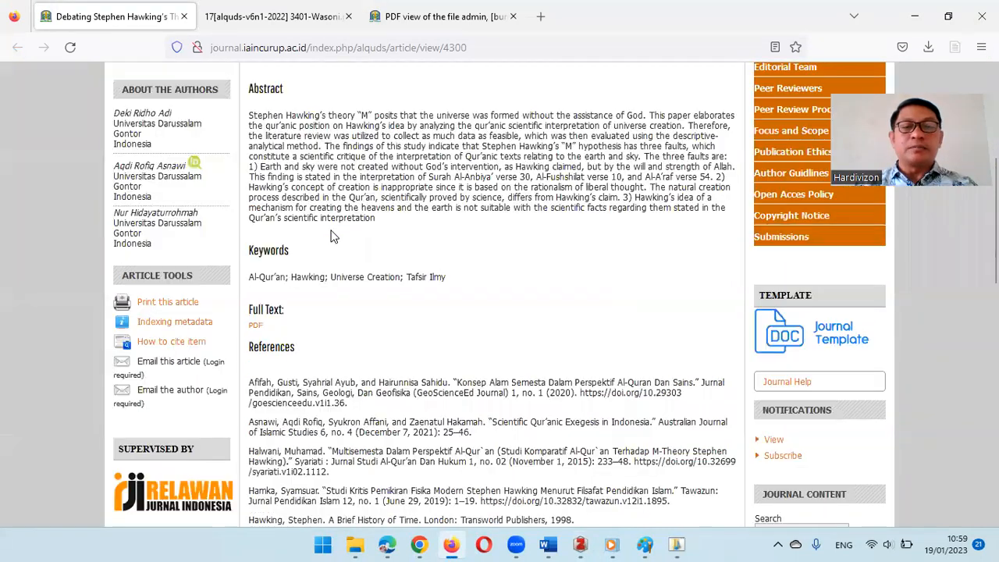
{"action": "scroll", "coordinate": [331, 232], "scroll_direction": "down", "scroll_amount": 3}
{"action": "scroll", "coordinate": [332, 235], "scroll_direction": "up", "scroll_amount": 12}
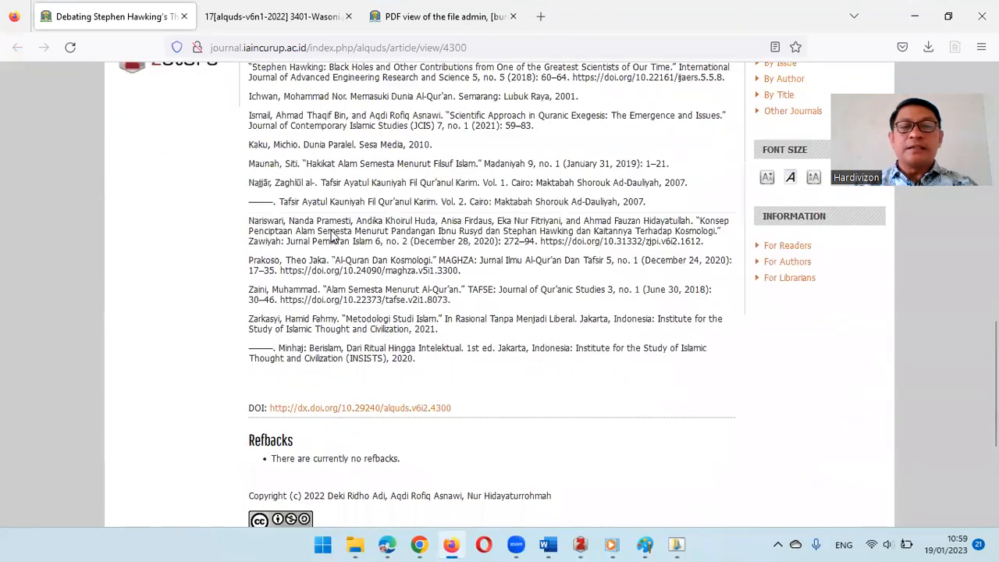
{"action": "scroll", "coordinate": [346, 351], "scroll_direction": "up", "scroll_amount": 3}
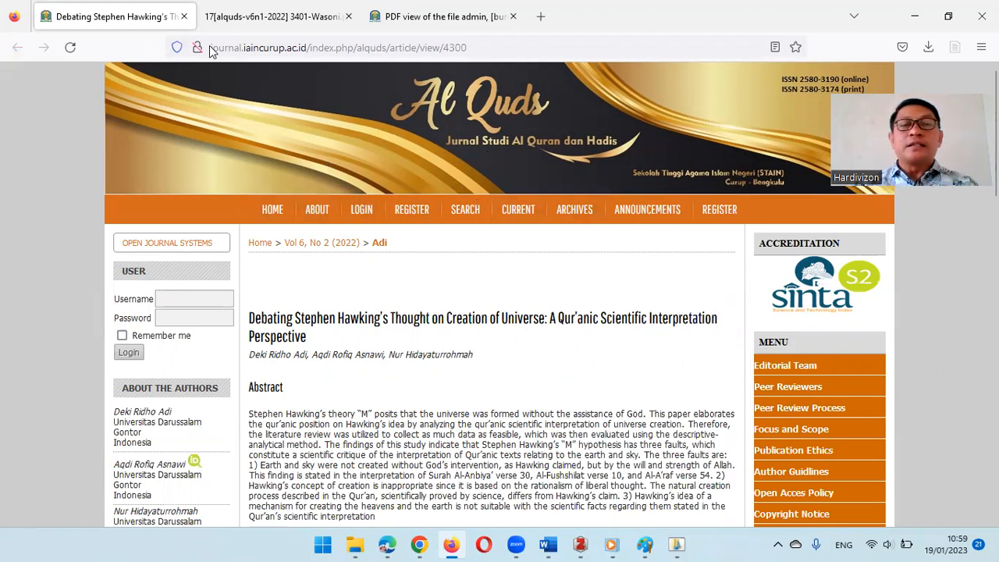
Save the Al Quds journal article to the MULTIKULTURAL collection with the Zotero connector and switch to Zotero
{"action": "left_click", "coordinate": [957, 49]}
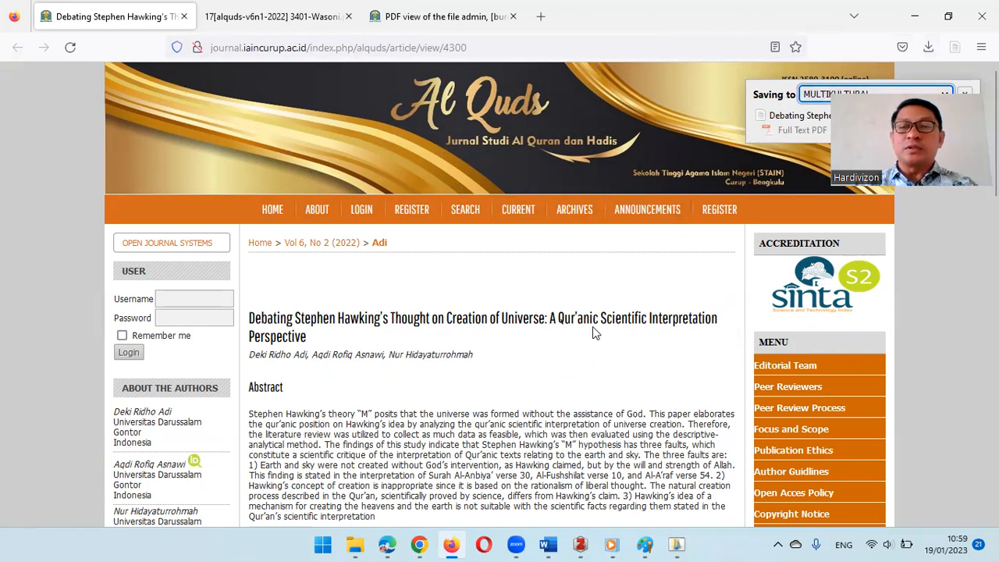
{"action": "left_click", "coordinate": [580, 544]}
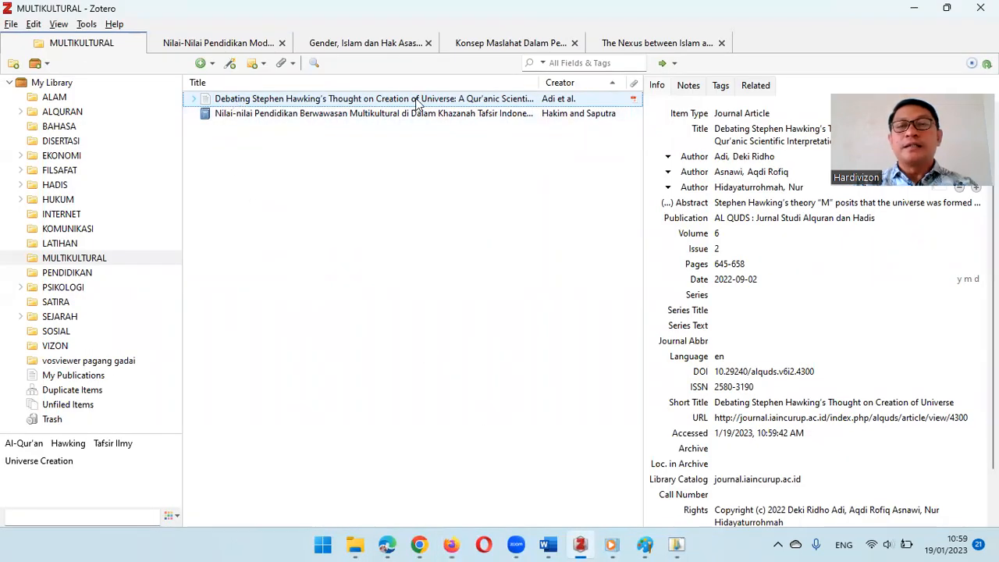
{"action": "left_click", "coordinate": [829, 136]}
{"action": "left_click", "coordinate": [829, 137]}
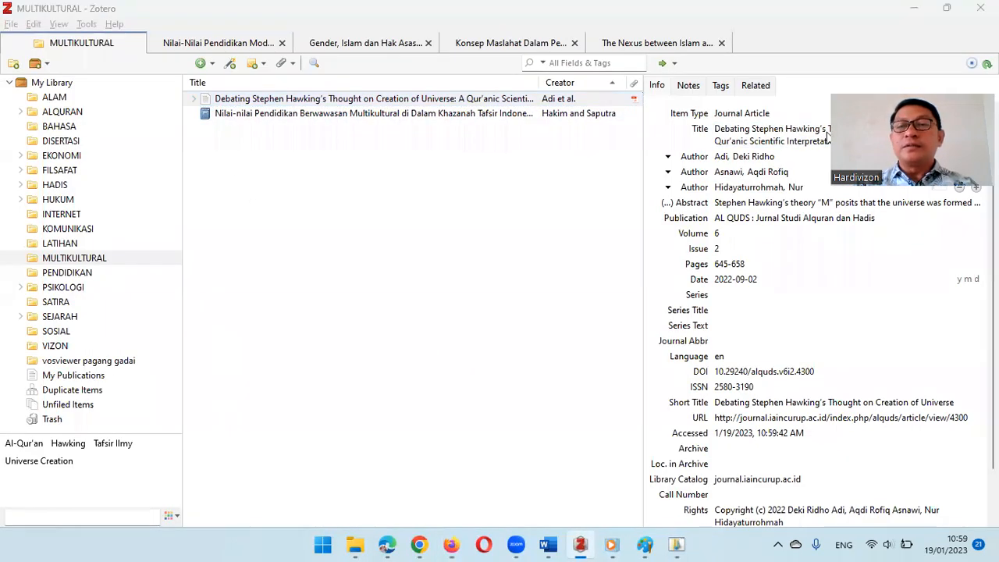
{"action": "left_click_drag", "start_coordinate": [829, 137], "coordinate": [782, 55]}
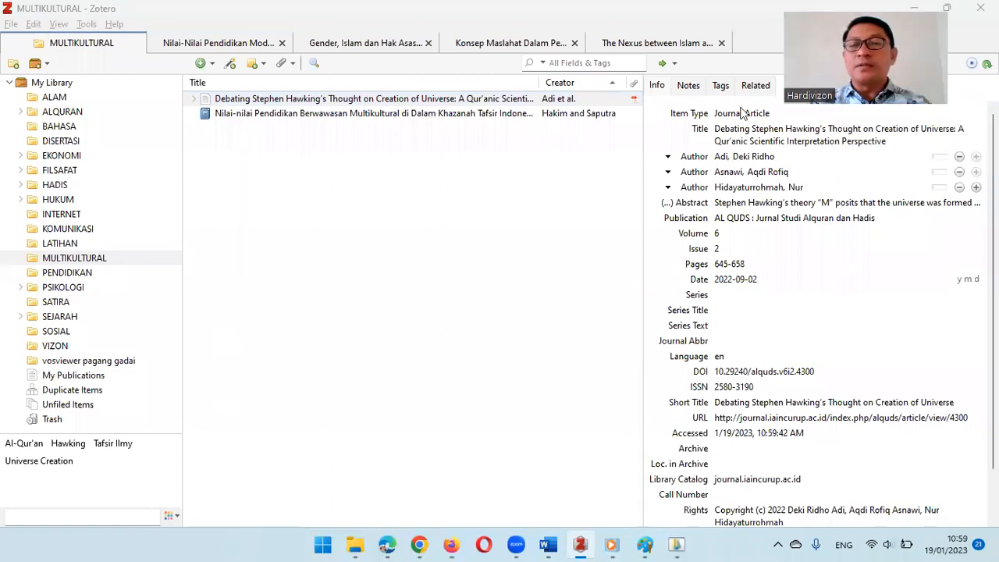
Examine the saved article's item type, authors, volume, pages, date and remaining bibliographic fields
{"action": "left_click", "coordinate": [750, 159]}
{"action": "key", "text": "Tab"}
{"action": "key", "text": "Tab"}
{"action": "key", "text": "Tab"}
{"action": "key", "text": "Tab"}
{"action": "key", "text": "Tab"}
{"action": "key", "text": "Tab"}
{"action": "key", "text": "Tab"}
{"action": "key", "text": "Tab"}
{"action": "left_click", "coordinate": [744, 232]}
{"action": "left_click", "coordinate": [734, 265]}
{"action": "left_click", "coordinate": [736, 281]}
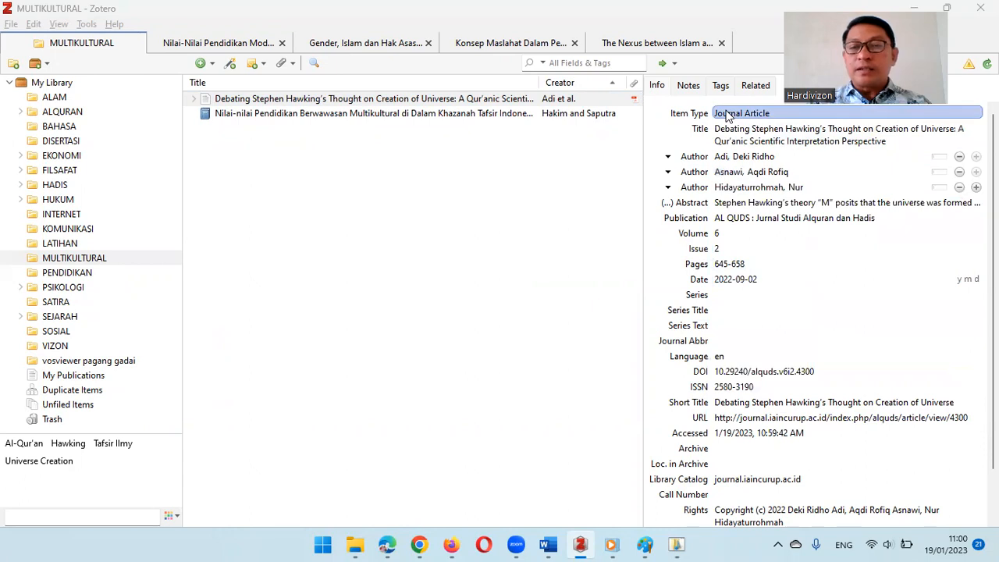
{"action": "scroll", "coordinate": [772, 376], "scroll_direction": "down", "scroll_amount": 1}
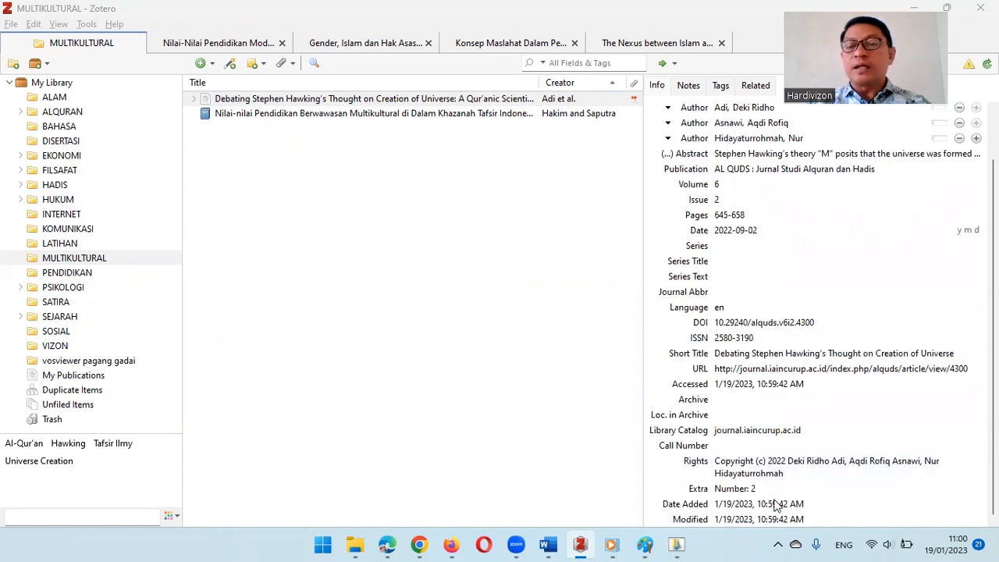
{"action": "scroll", "coordinate": [767, 500], "scroll_direction": "up", "scroll_amount": 1}
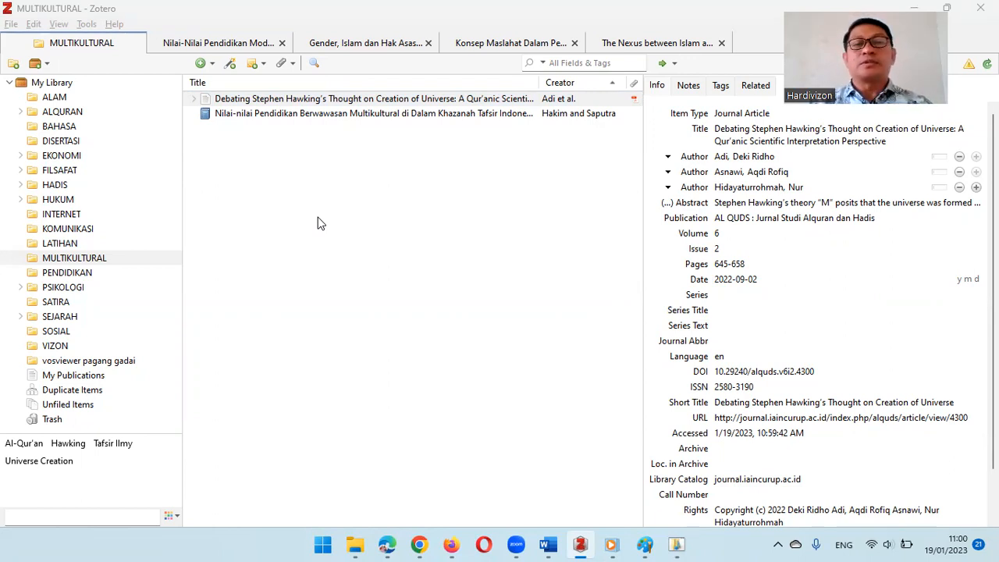
{"action": "left_click", "coordinate": [214, 64]}
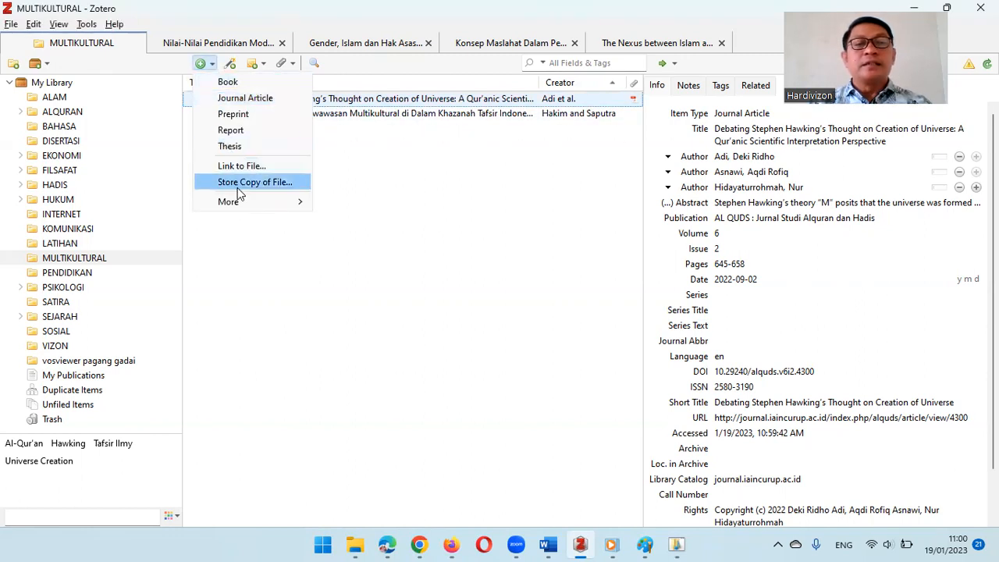
{"action": "mouse_move", "coordinate": [301, 201]}
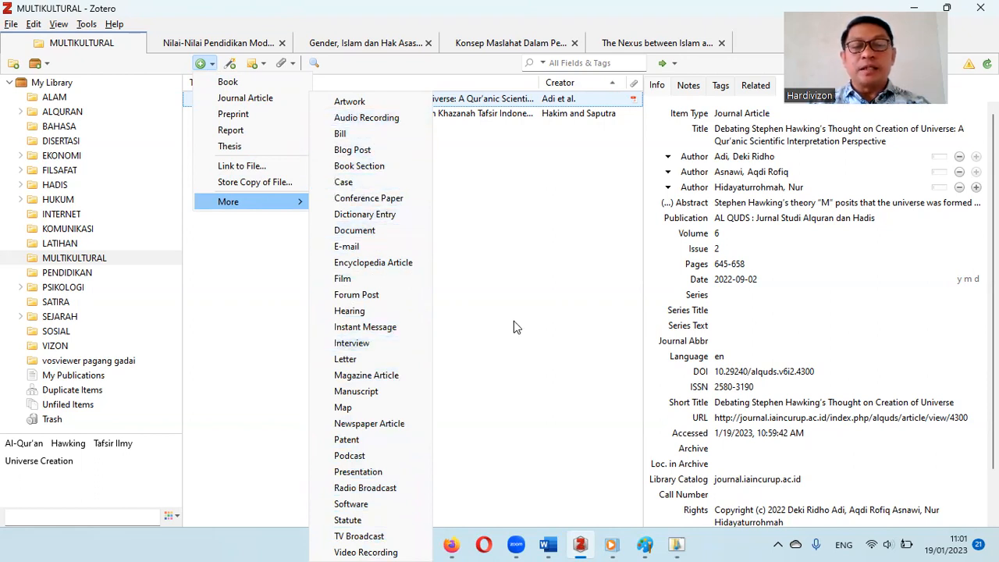
{"action": "left_click", "coordinate": [258, 343]}
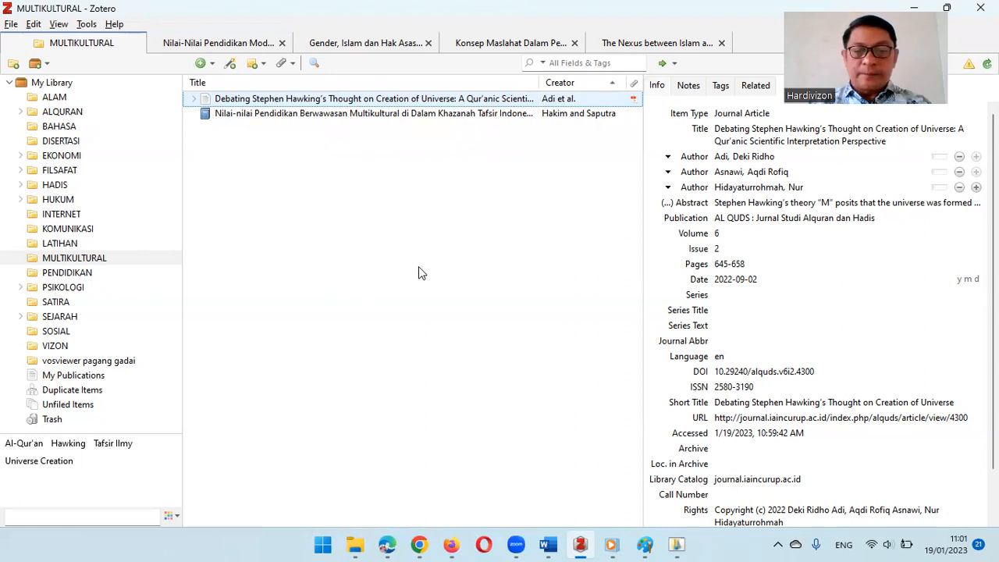
Switch to the Word document and place the cursor directly after "sitasi" in the opening sentence
{"action": "left_click", "coordinate": [548, 545]}
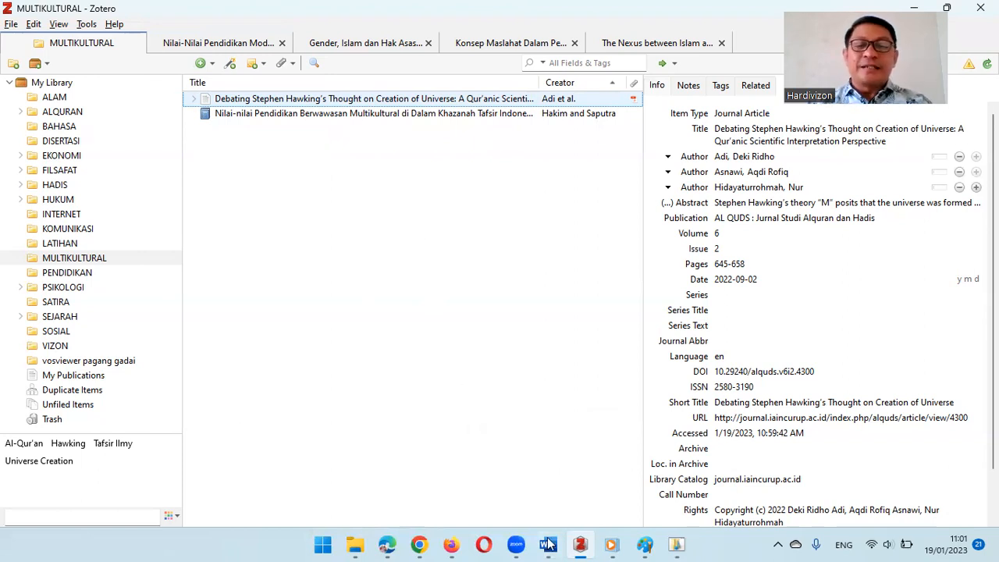
{"action": "mouse_move", "coordinate": [548, 544]}
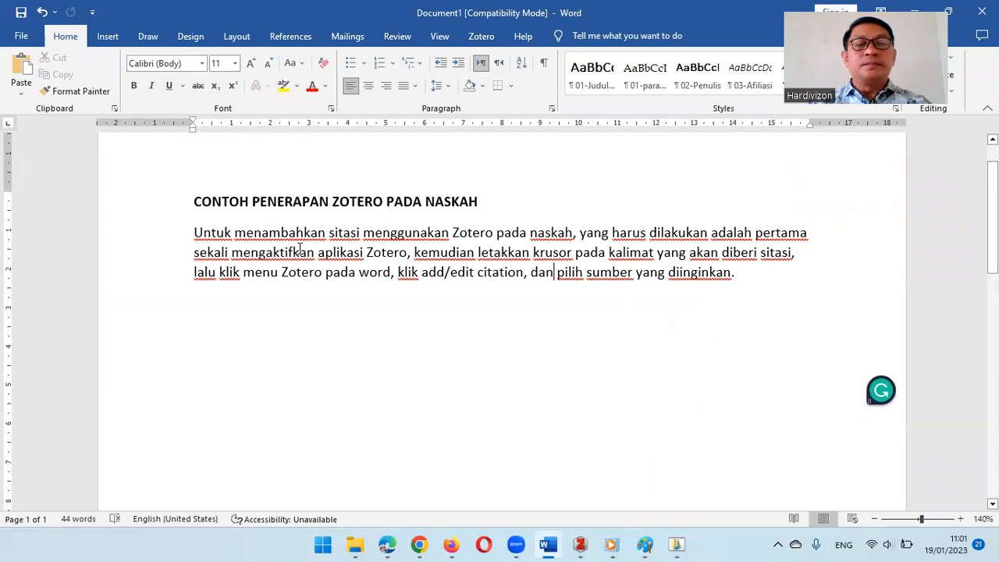
{"action": "double_click", "coordinate": [326, 232]}
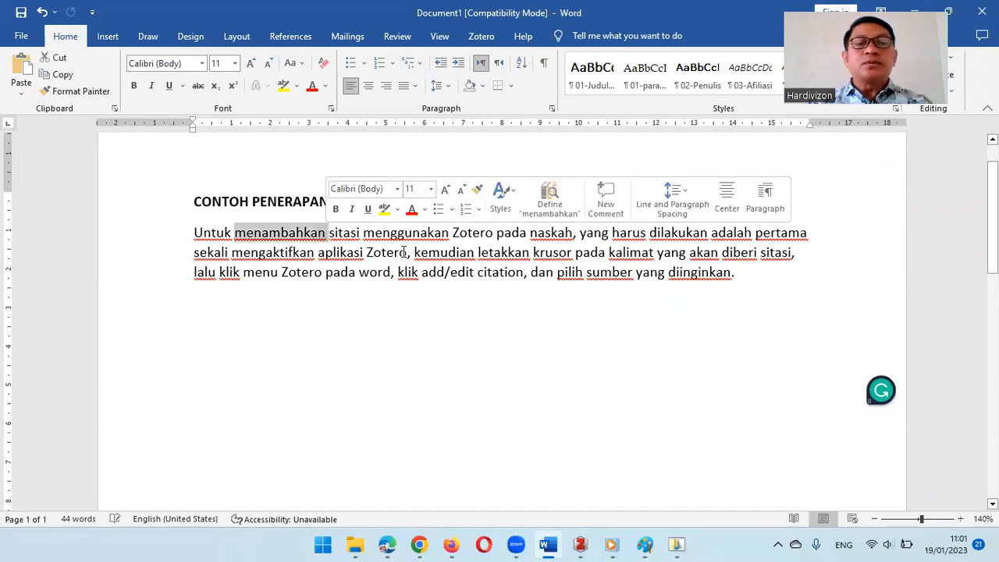
{"action": "left_click", "coordinate": [346, 252]}
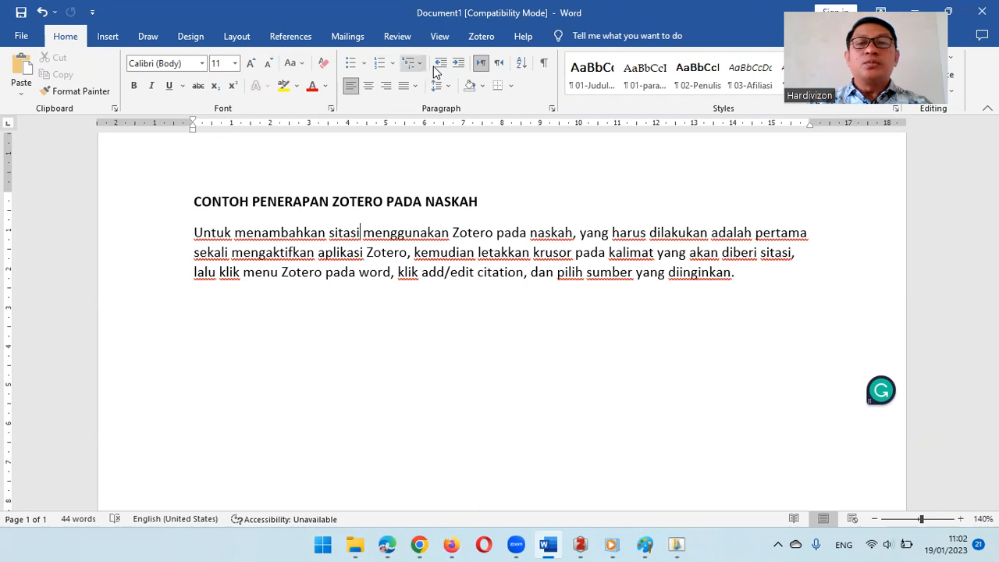
Start a Zotero citation using Chicago Manual of Style 17th edition (full note), Bahasa Indonesia and footnotes
{"action": "left_click", "coordinate": [479, 39]}
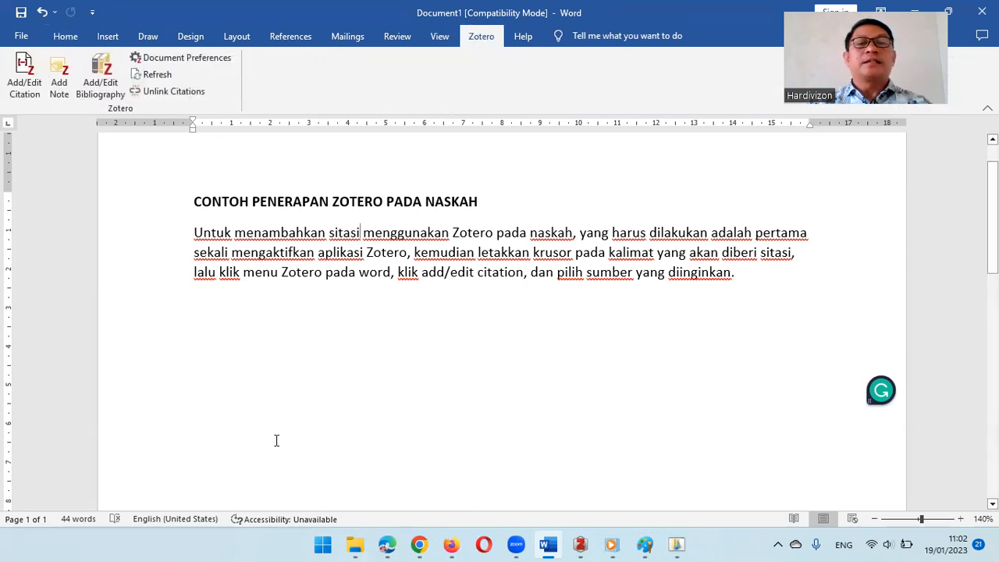
{"action": "left_click", "coordinate": [26, 86]}
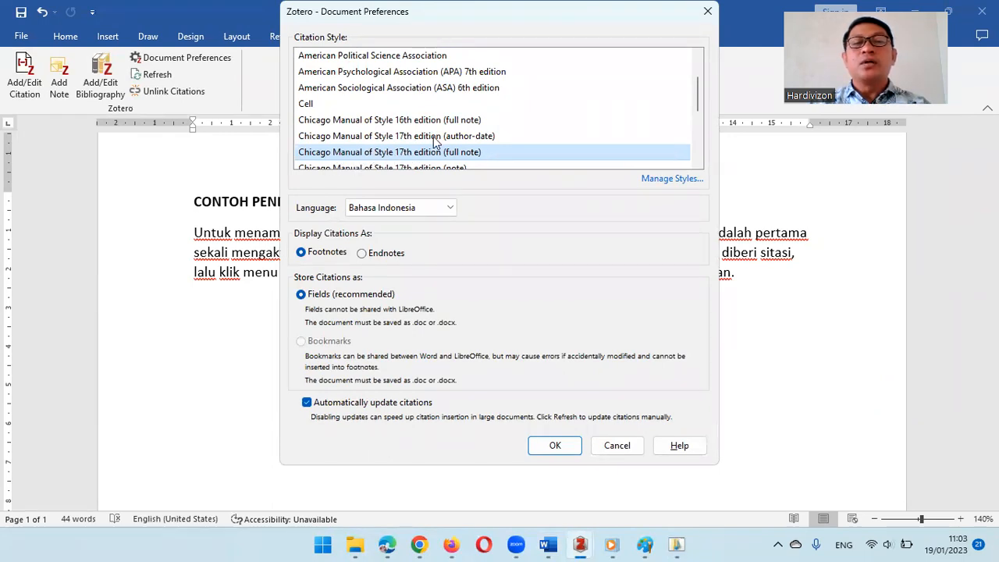
{"action": "scroll", "coordinate": [435, 141], "scroll_direction": "down", "scroll_amount": 1}
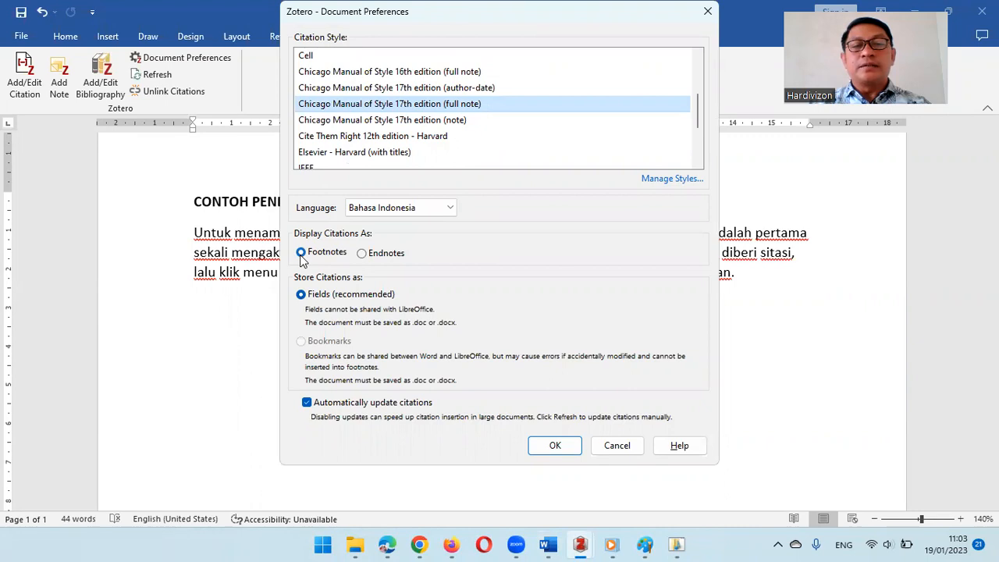
{"action": "left_click", "coordinate": [451, 209]}
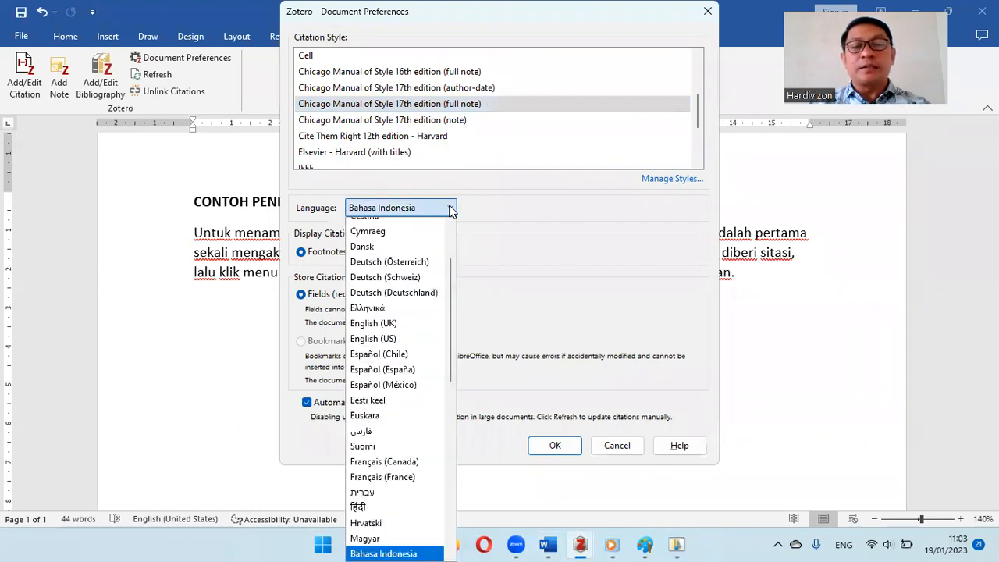
{"action": "left_click", "coordinate": [430, 209]}
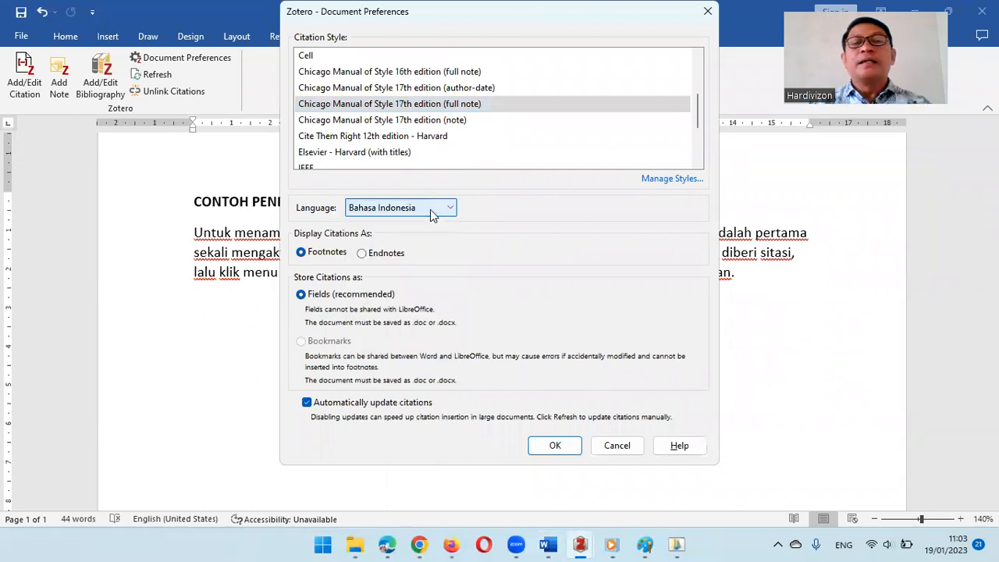
{"action": "left_click", "coordinate": [569, 450]}
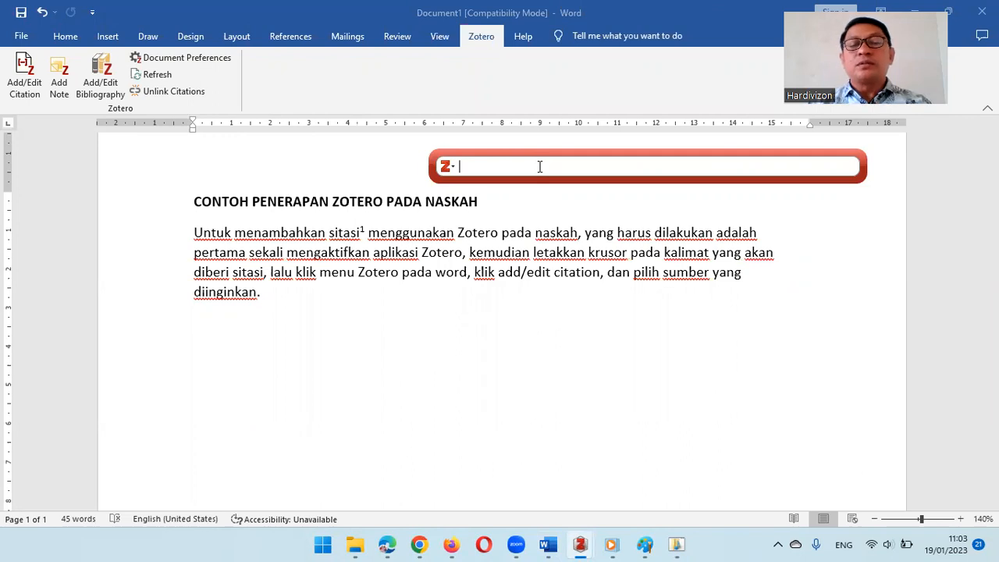
Search for the citation source with "multikult" and clear the search text
{"action": "type", "text": "m"}
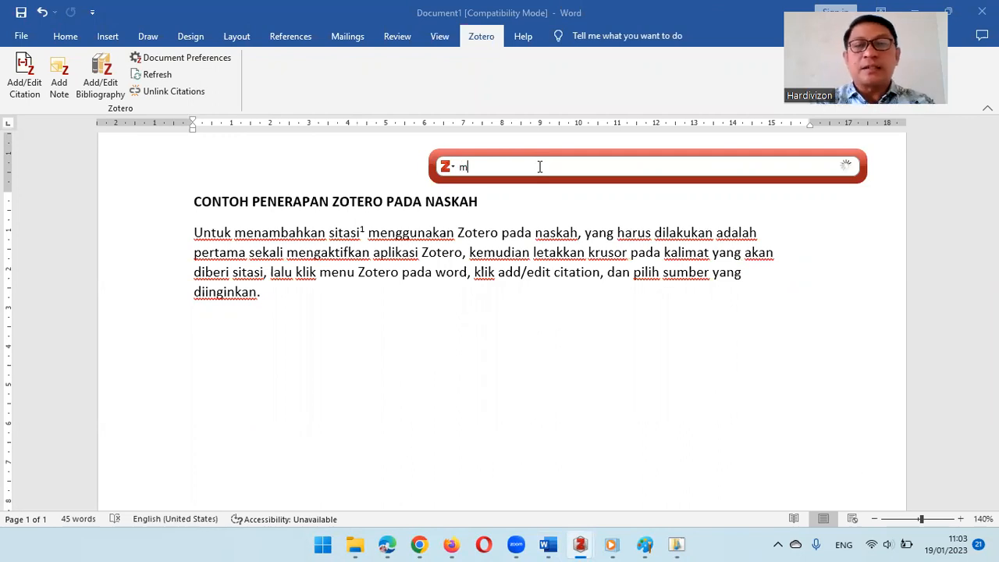
{"action": "type", "text": "ultikultr"}
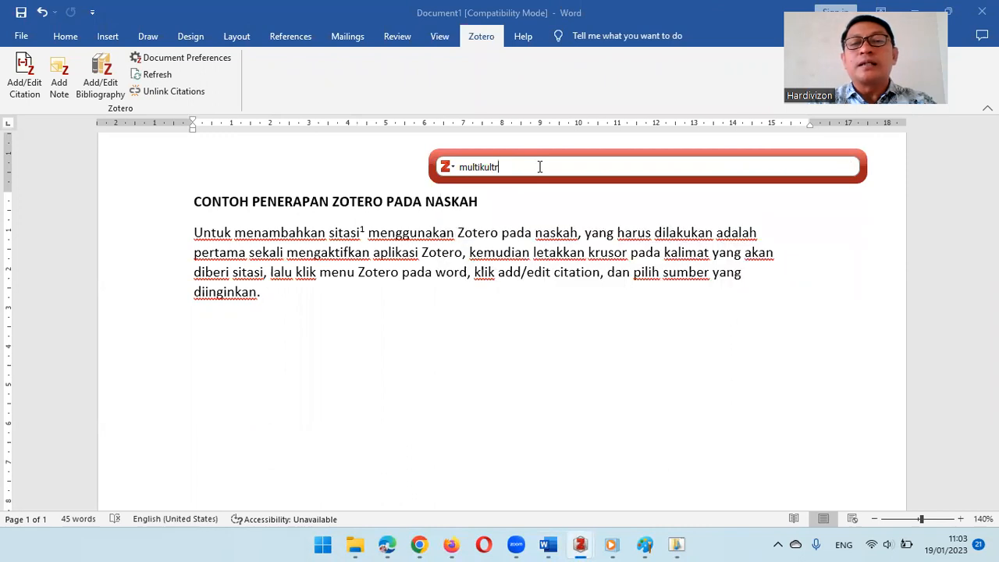
{"action": "key", "text": "BackSpace"}
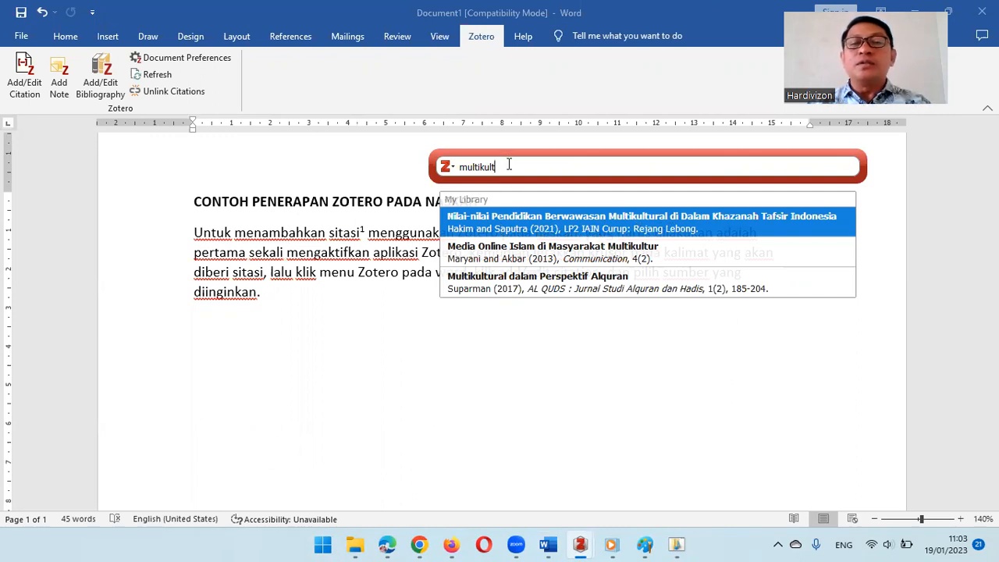
{"action": "key", "text": "BackSpace"}
{"action": "key", "text": "BackSpace"}
{"action": "key", "text": "BackSpace"}
{"action": "key", "text": "BackSpace"}
{"action": "key", "text": "BackSpace"}
{"action": "key", "text": "BackSpace"}
{"action": "key", "text": "BackSpace"}
{"action": "key", "text": "BackSpace"}
{"action": "key", "text": "BackSpace"}
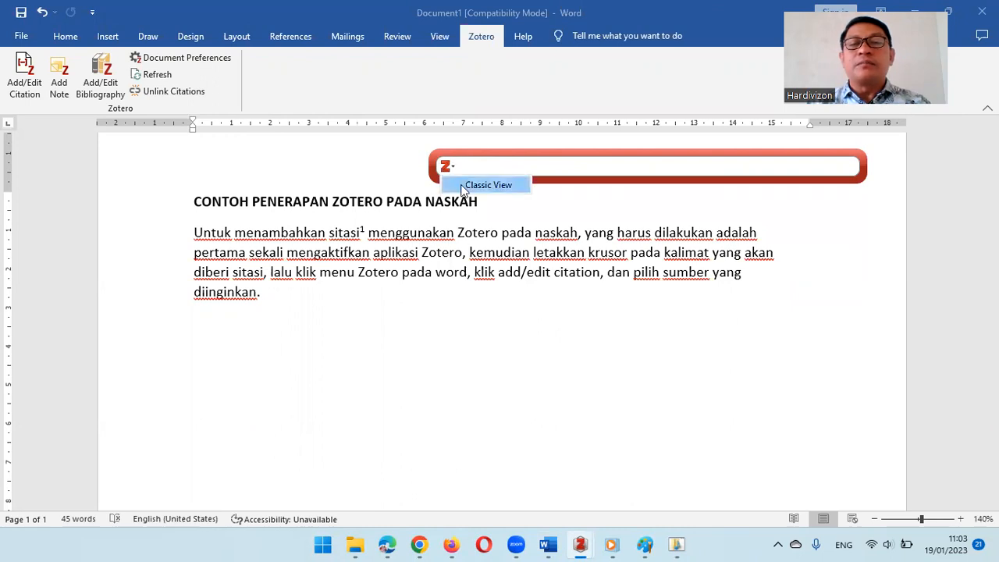
Use the citation's Classic View to cite the MULTIKULTURAL book "Nilai-nilai Pendidikan Berwawasan Multikultural di Dalam Khazanah Tafsir Indonesia"
{"action": "left_click", "coordinate": [463, 187]}
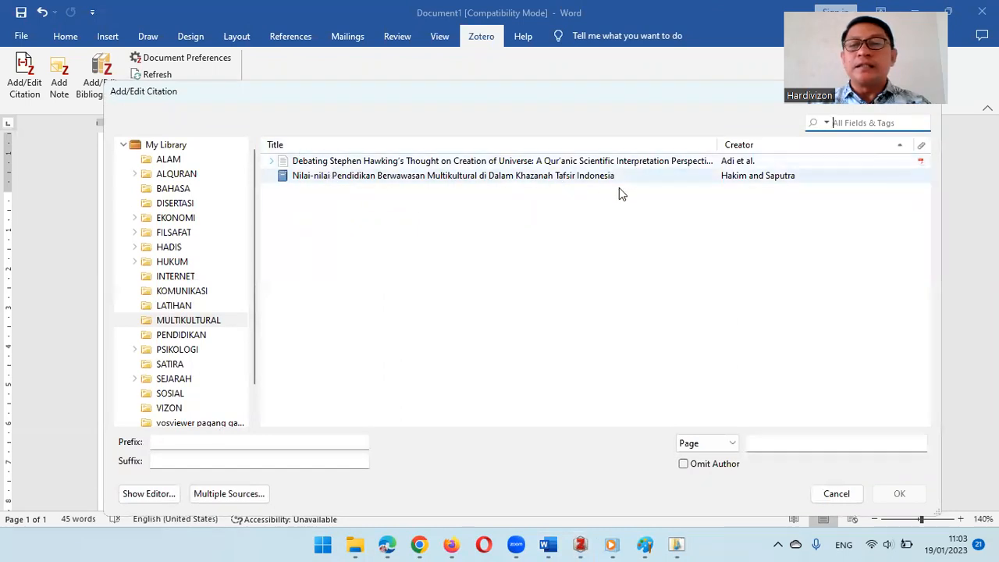
{"action": "left_click", "coordinate": [338, 177]}
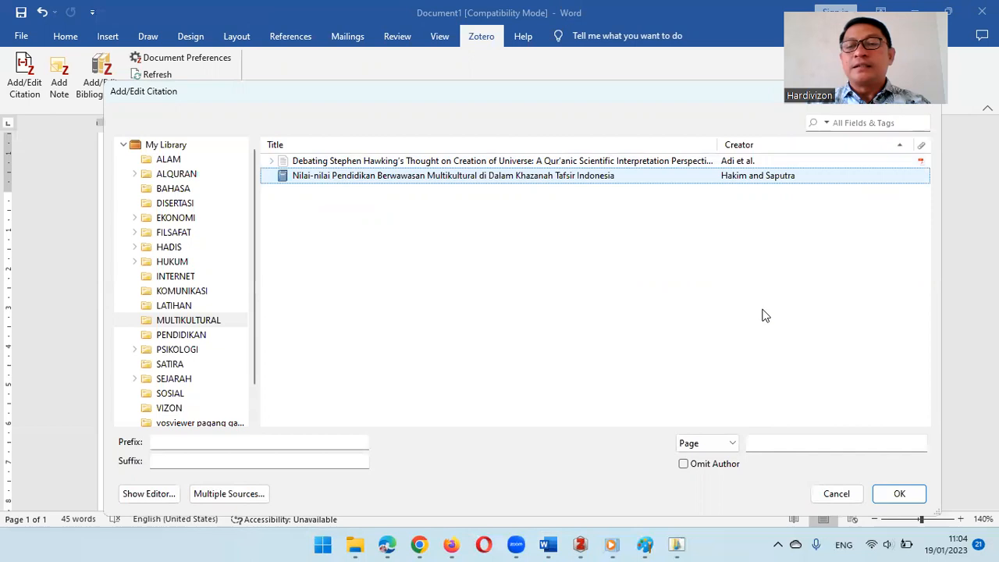
{"action": "left_click", "coordinate": [900, 494]}
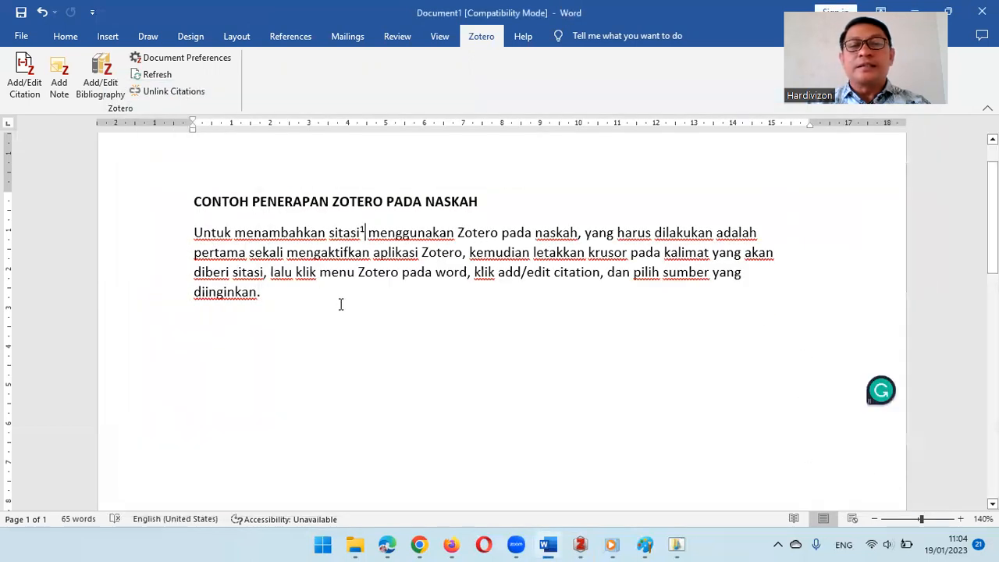
Edit the book's footnote citation to cite page 57
{"action": "scroll", "coordinate": [362, 245], "scroll_direction": "down", "scroll_amount": 1}
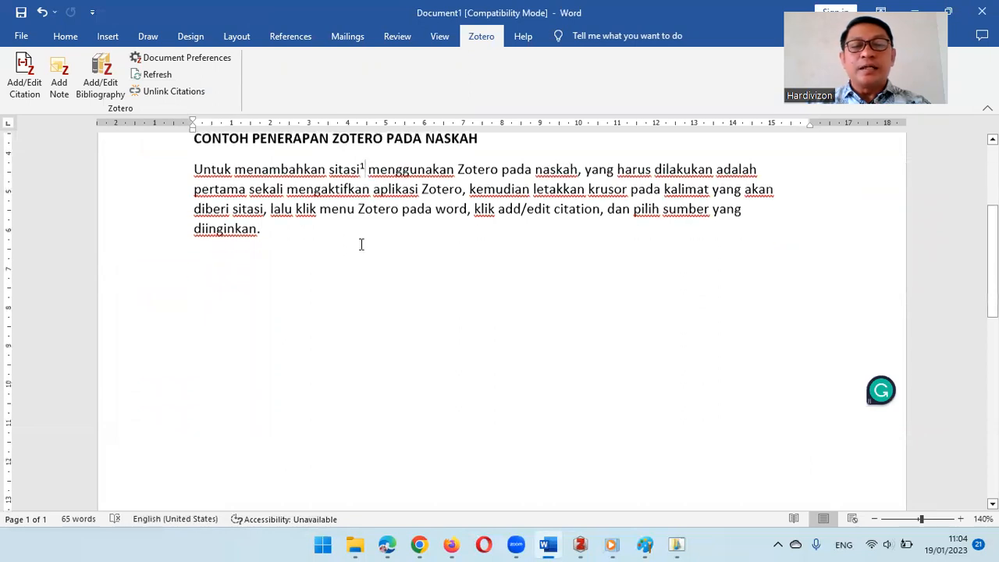
{"action": "scroll", "coordinate": [361, 245], "scroll_direction": "down", "scroll_amount": 8}
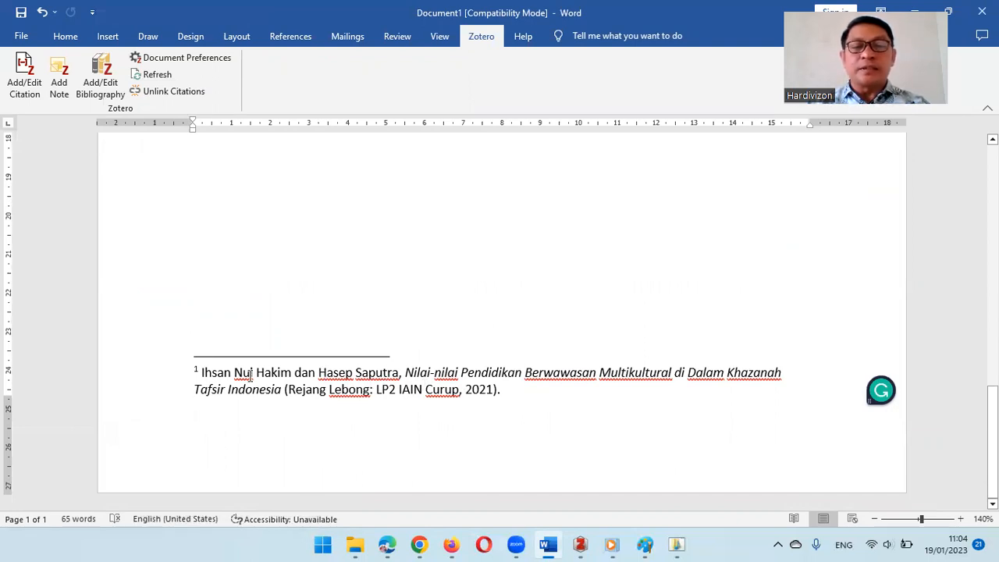
{"action": "triple_click", "coordinate": [271, 391]}
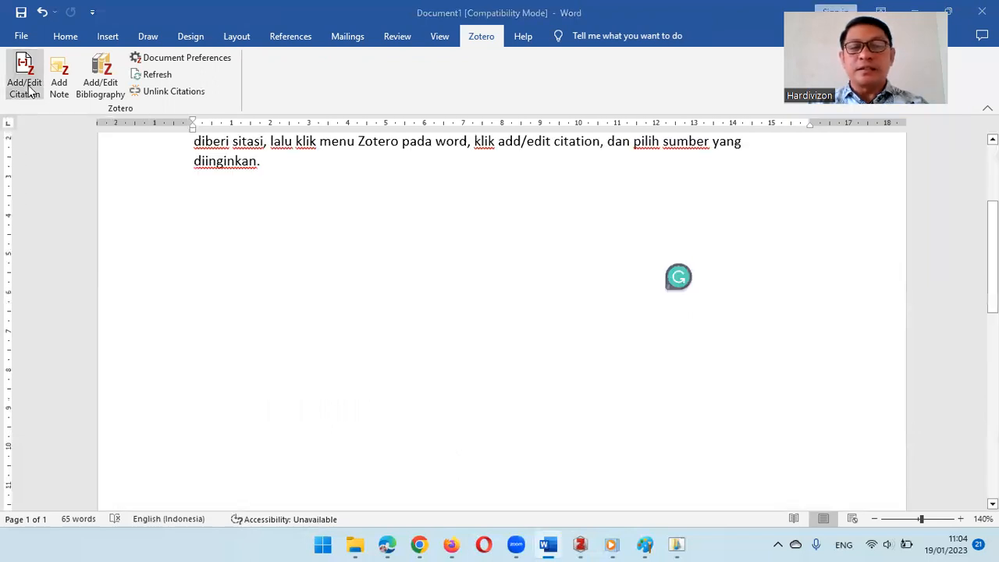
{"action": "left_click", "coordinate": [24, 85]}
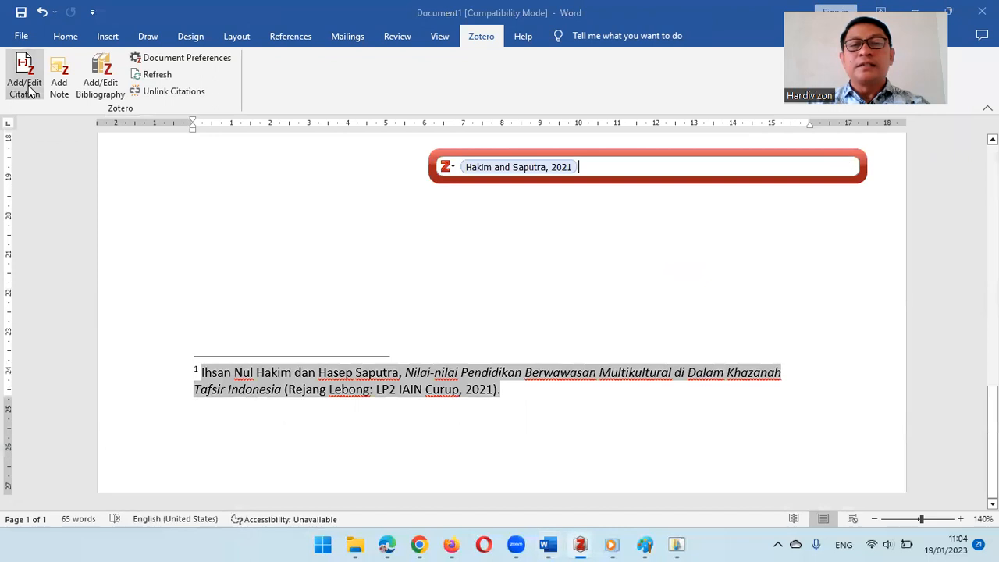
{"action": "left_click", "coordinate": [528, 168]}
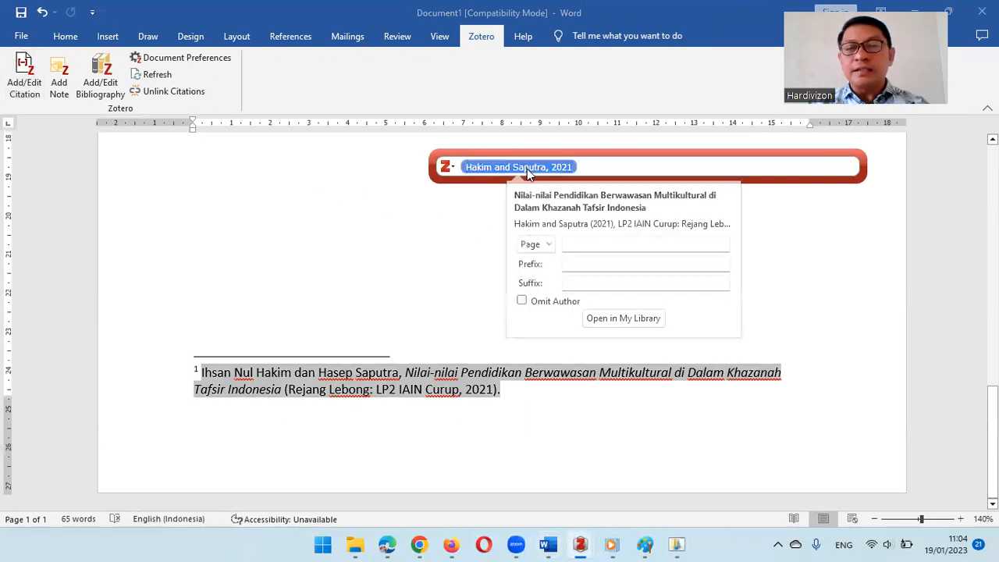
{"action": "left_click", "coordinate": [588, 244]}
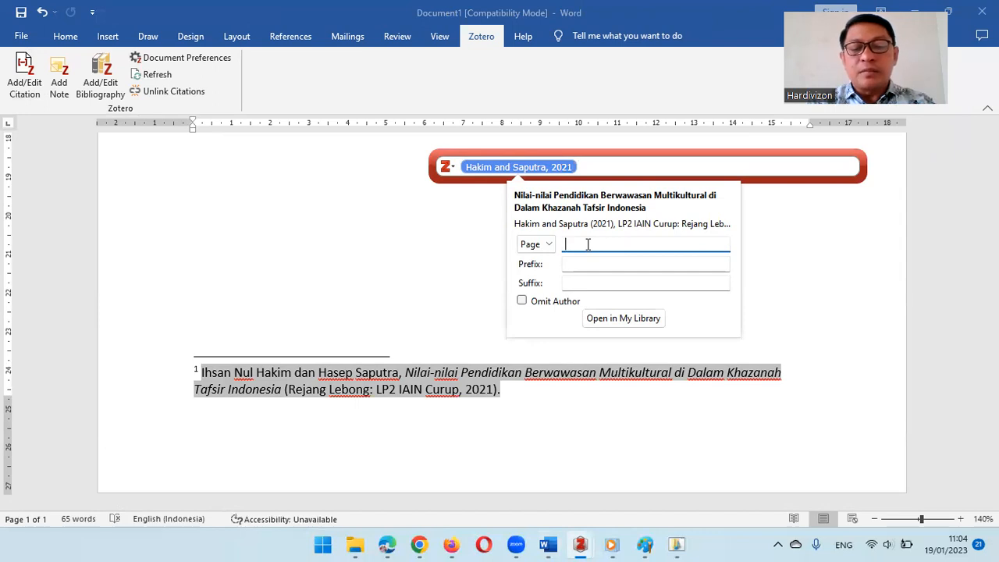
{"action": "type", "text": "57"}
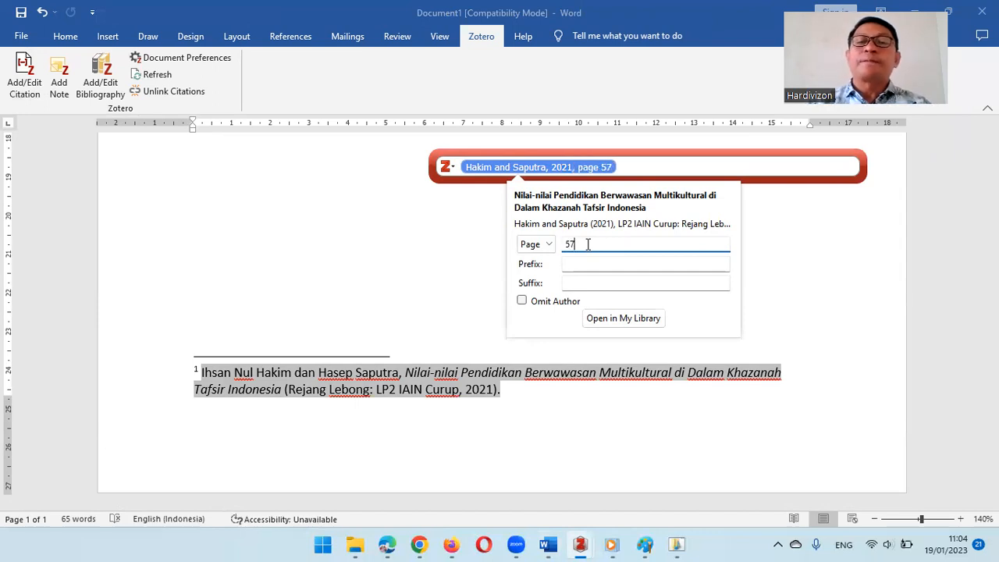